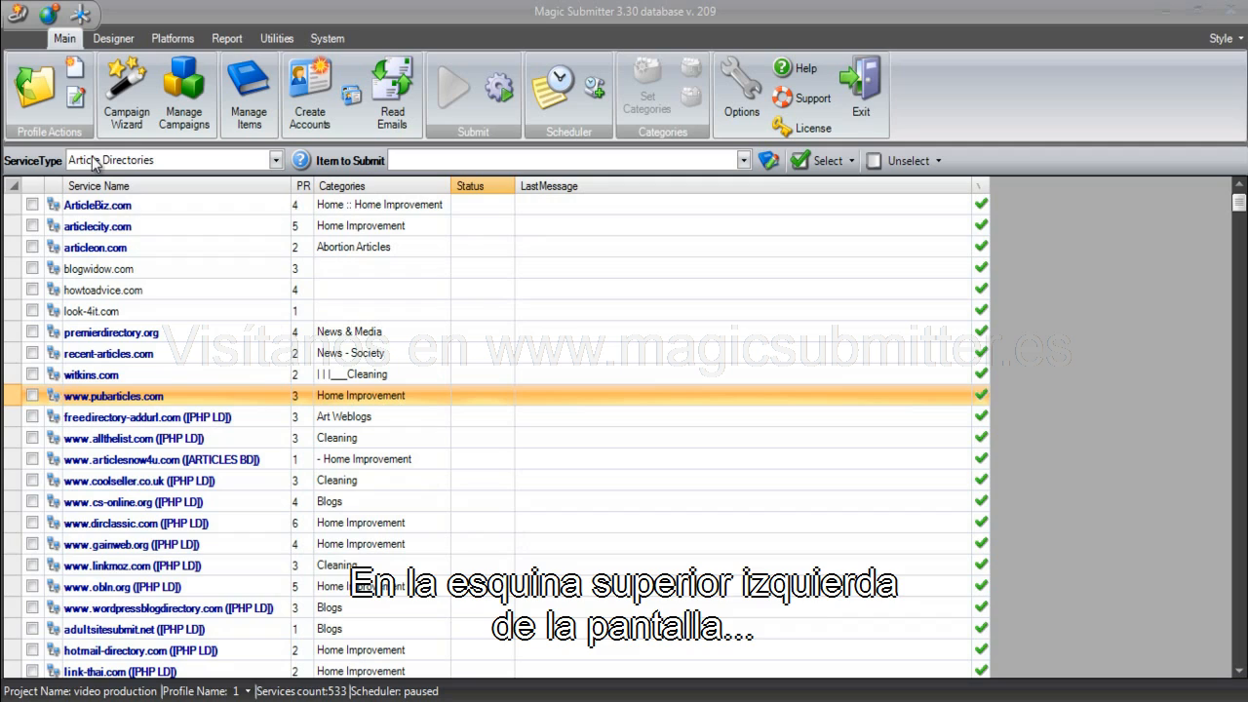
Open project management from the profile list, then open the restaurants project for editing and save it under the same name
click(31, 91)
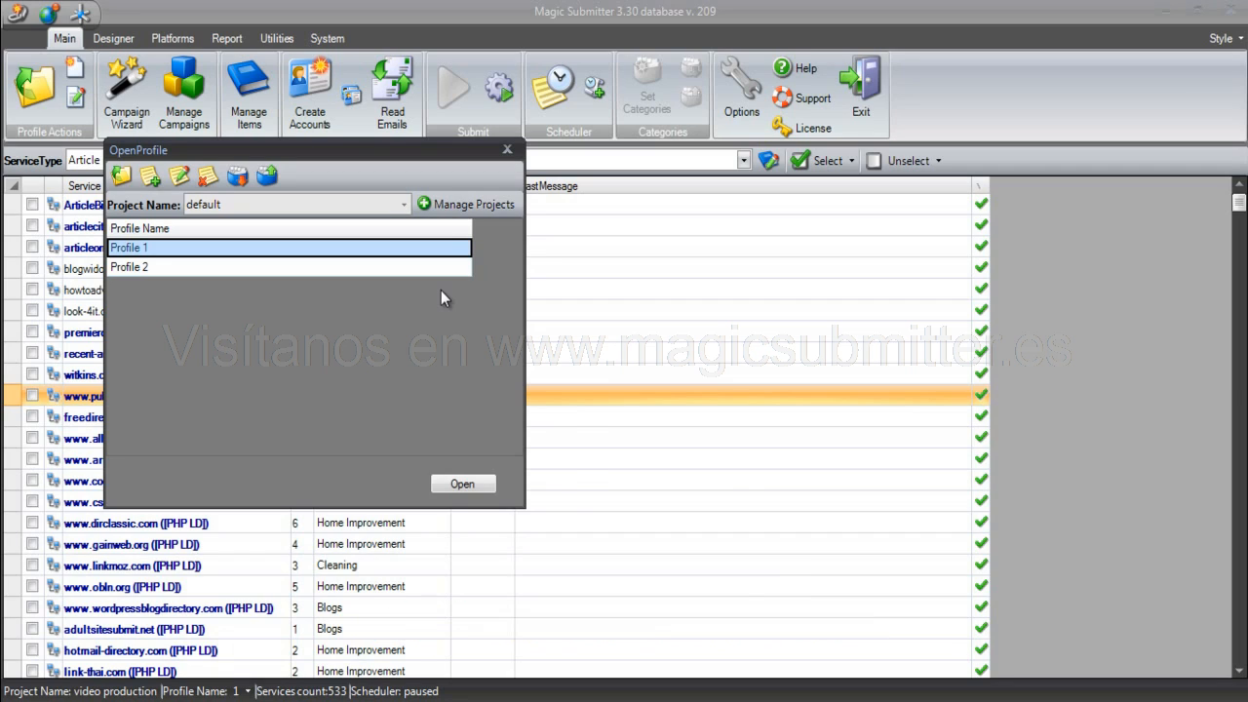
click(473, 207)
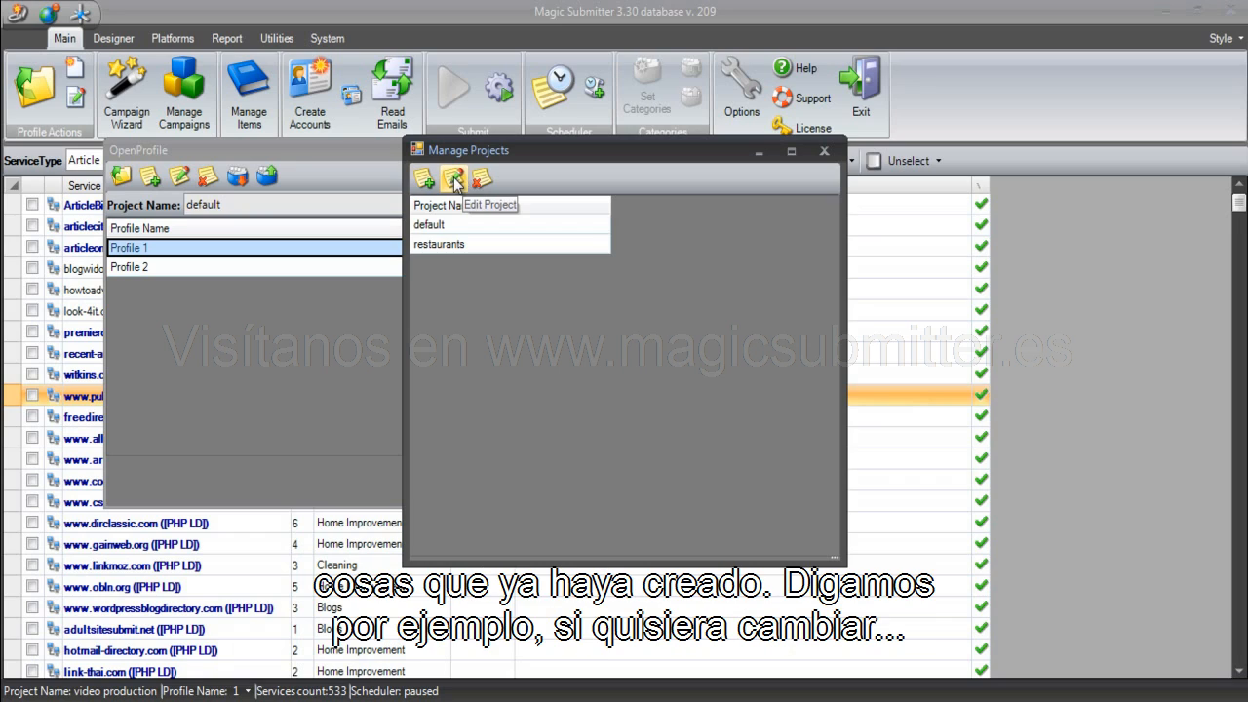
click(450, 244)
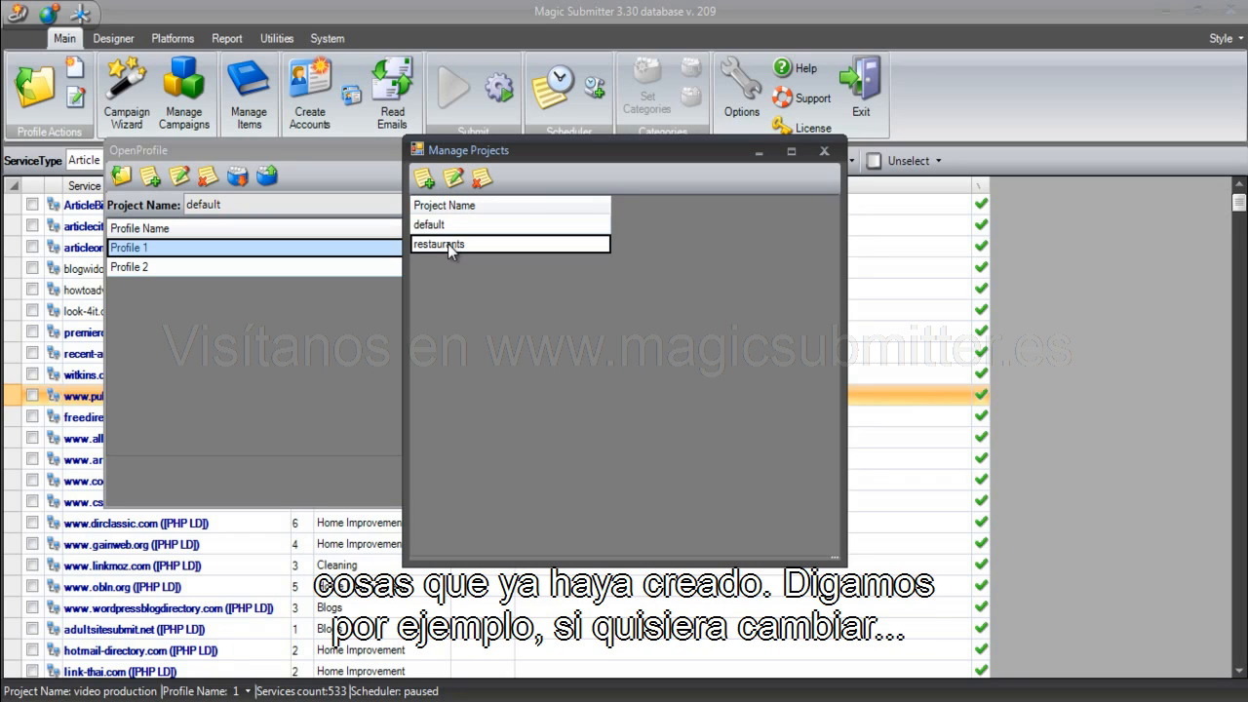
click(455, 181)
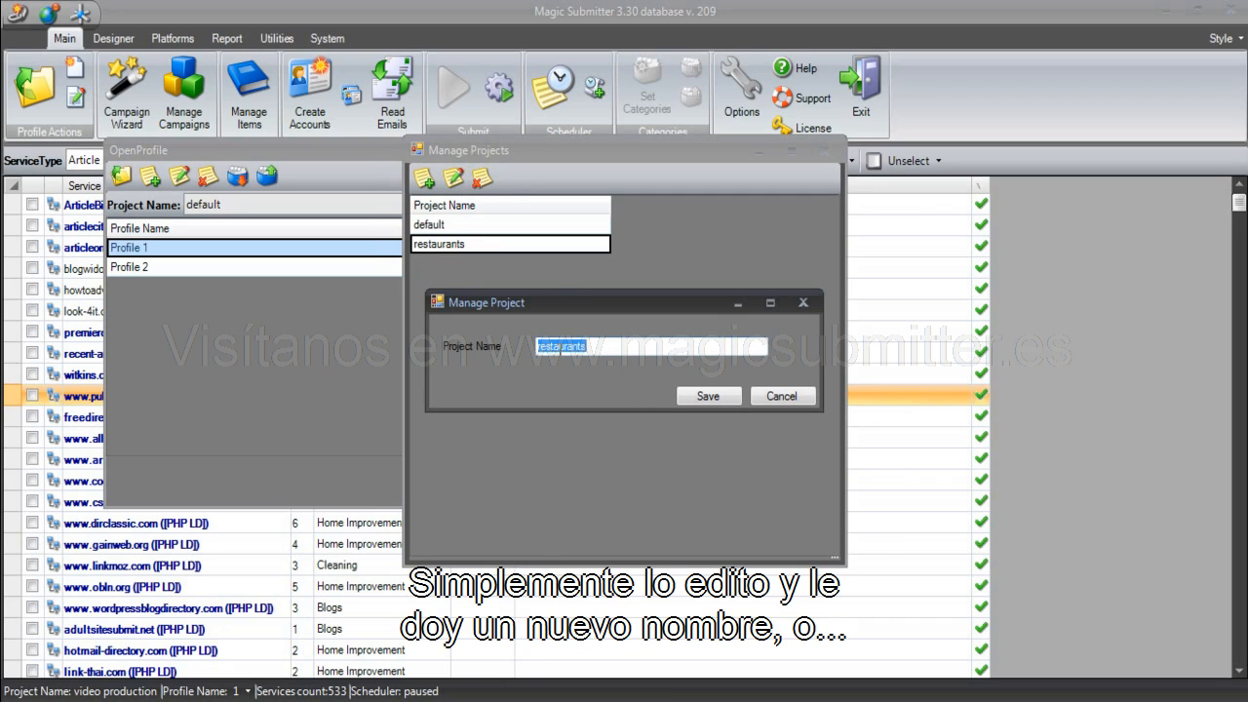
click(695, 394)
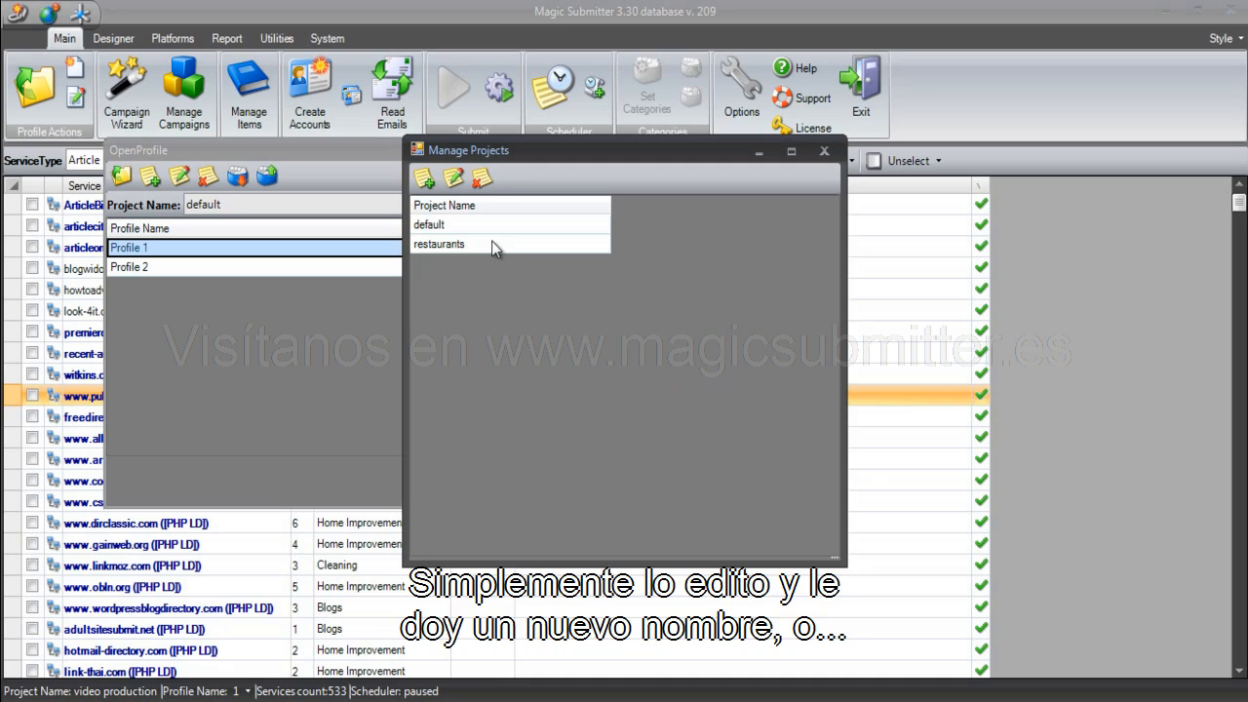
Delete the restaurants project together with its profiles and submit items
click(467, 244)
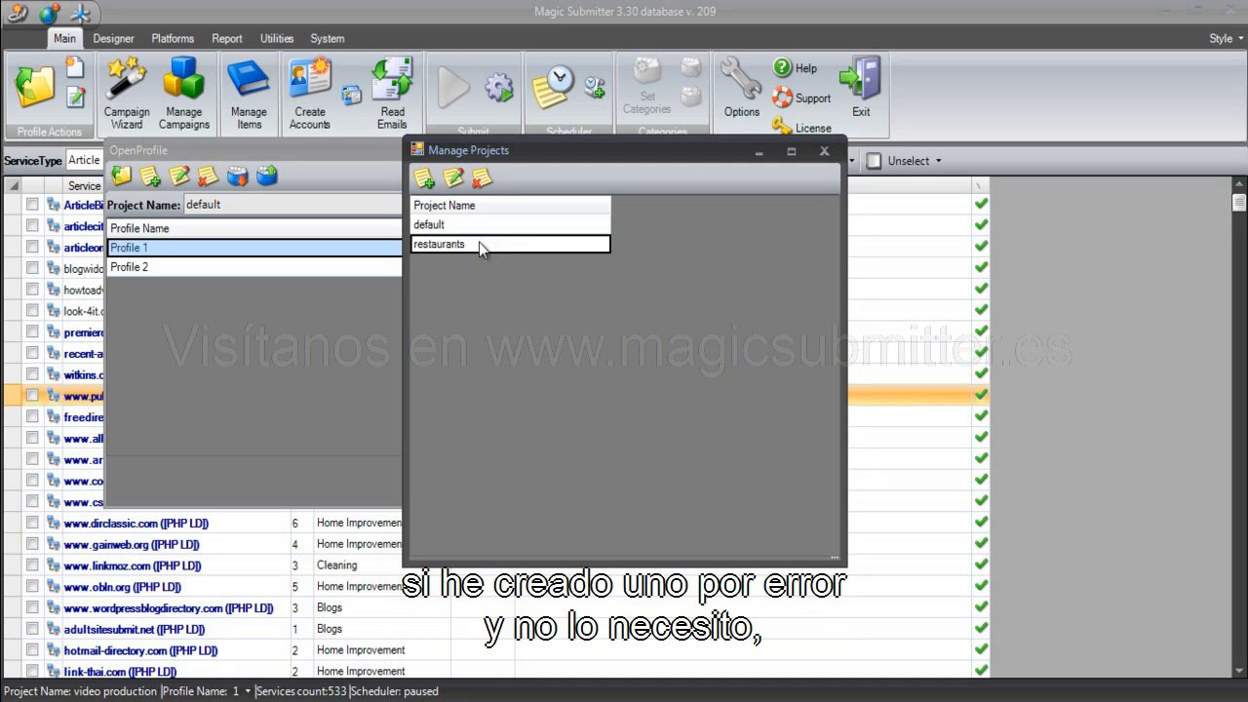
click(481, 177)
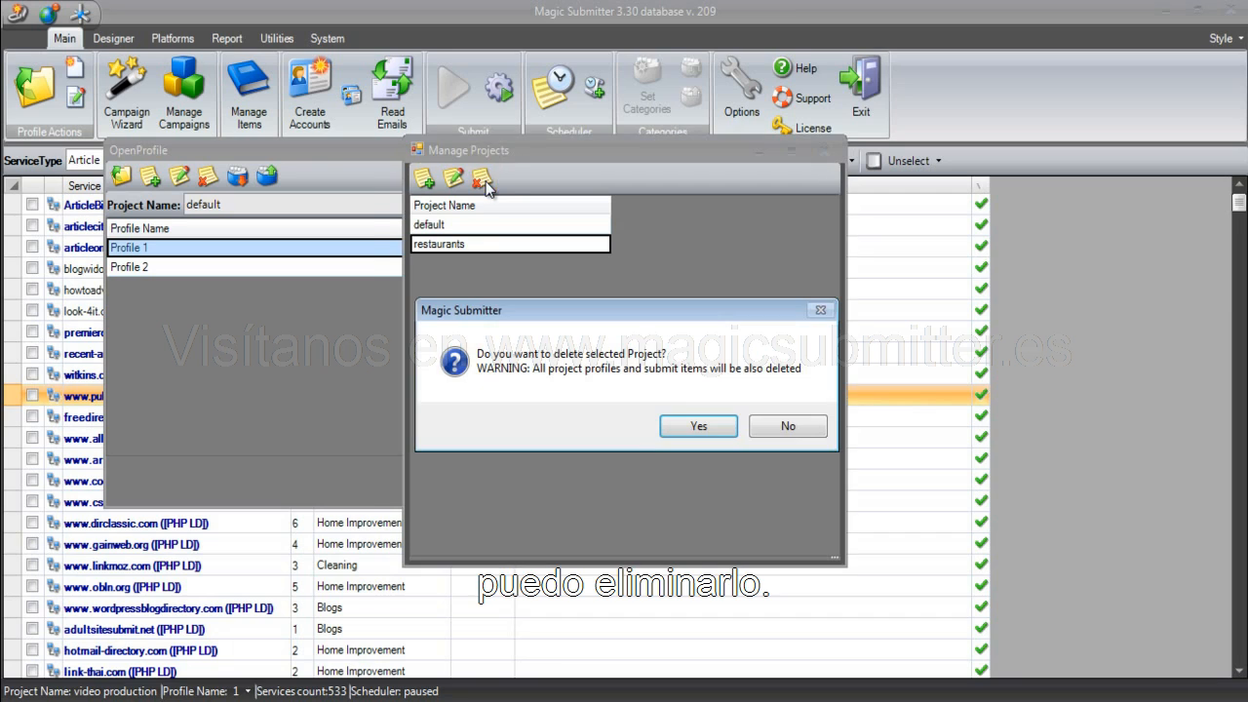
click(683, 421)
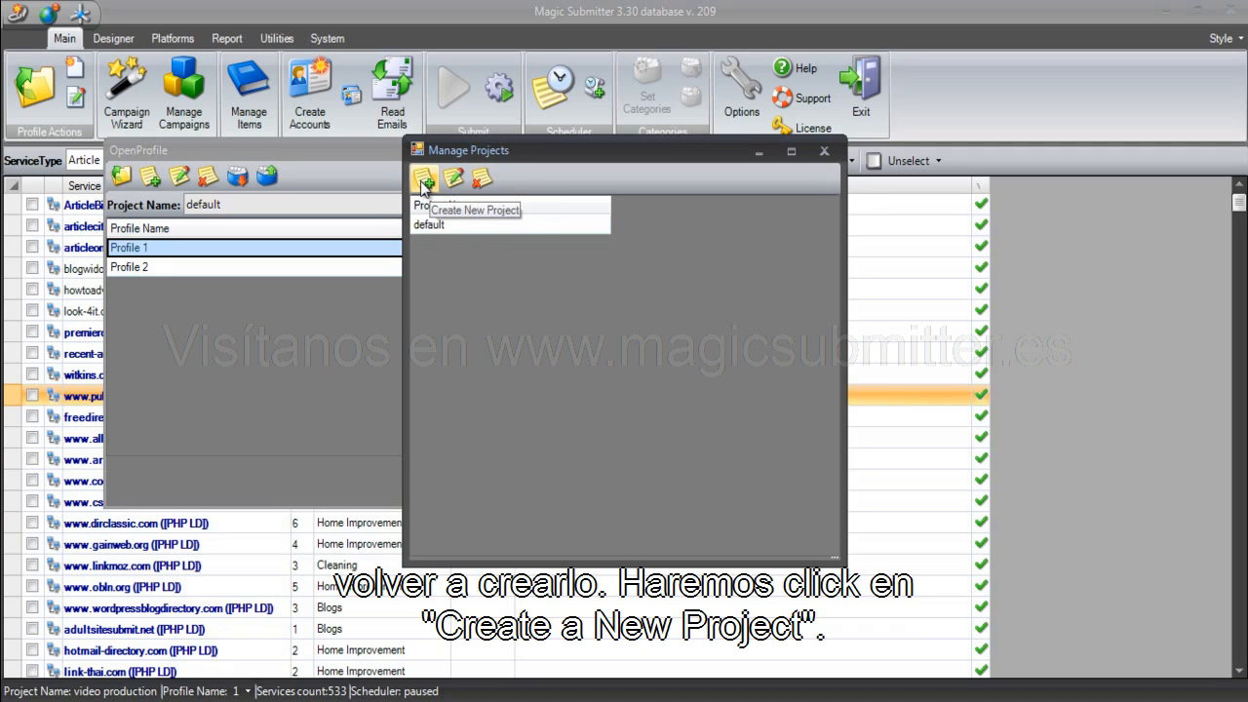
Create a new project named Restaurants and save it
click(424, 182)
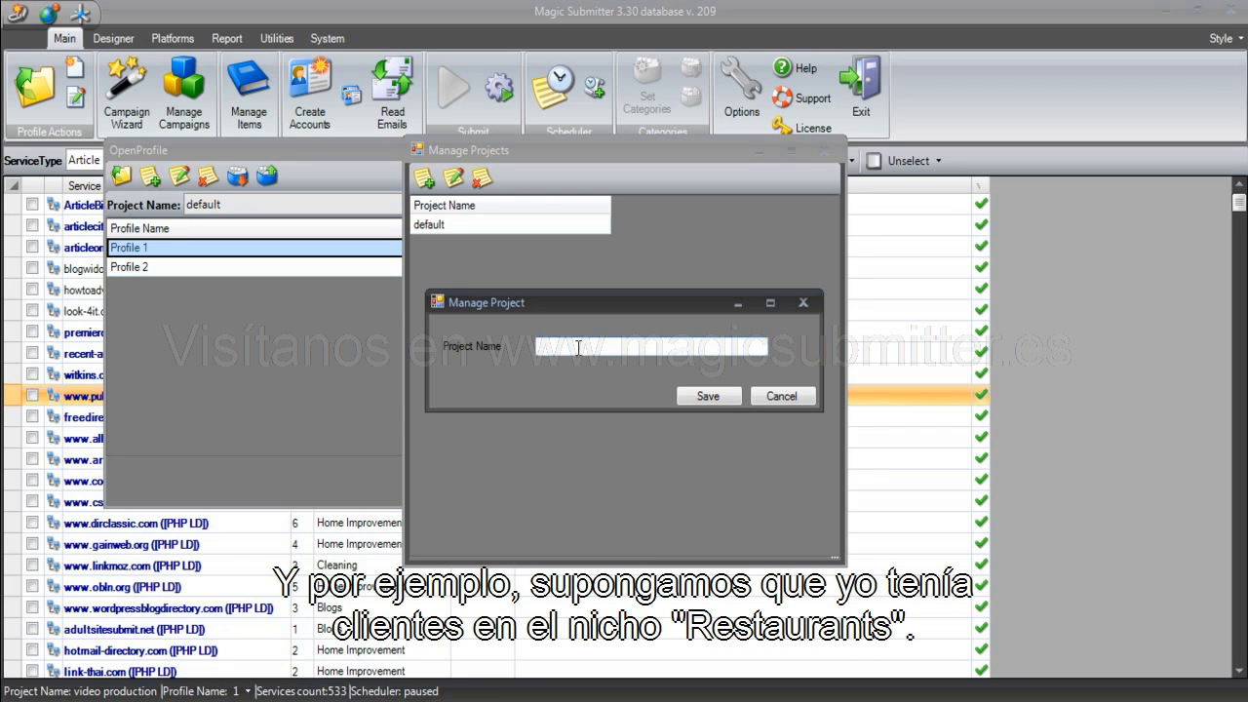
text(Resta)
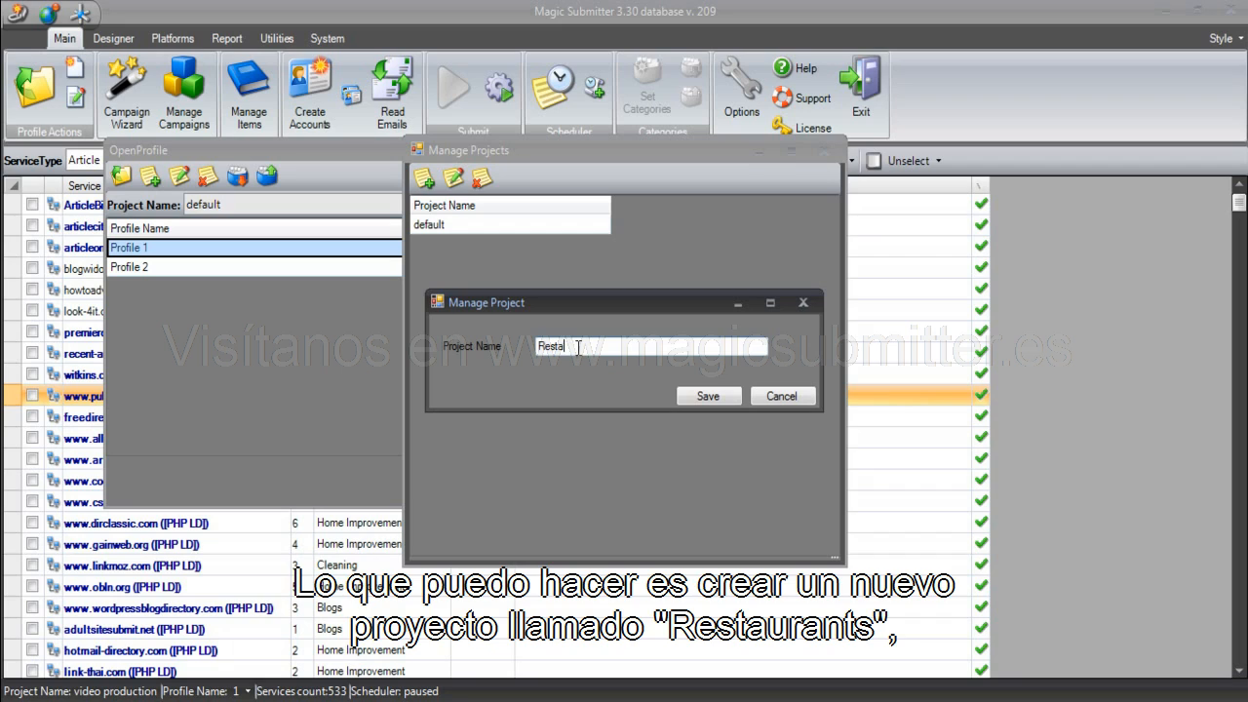
text(urants)
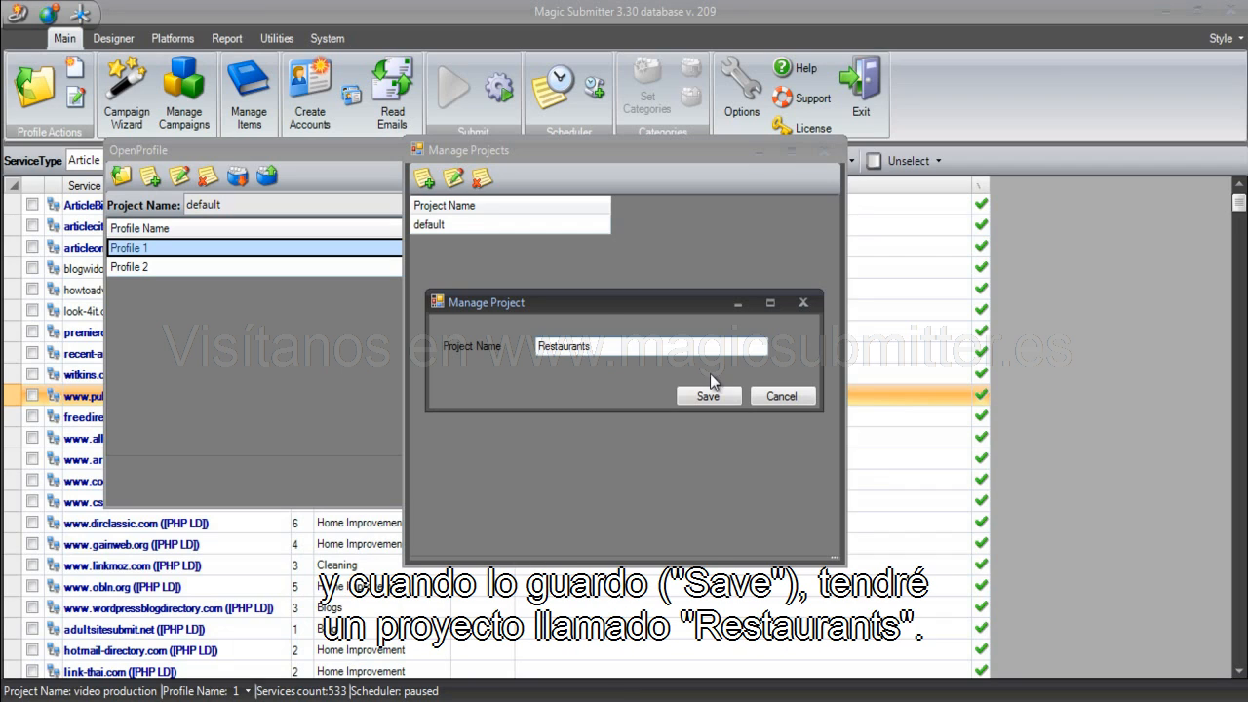
click(709, 396)
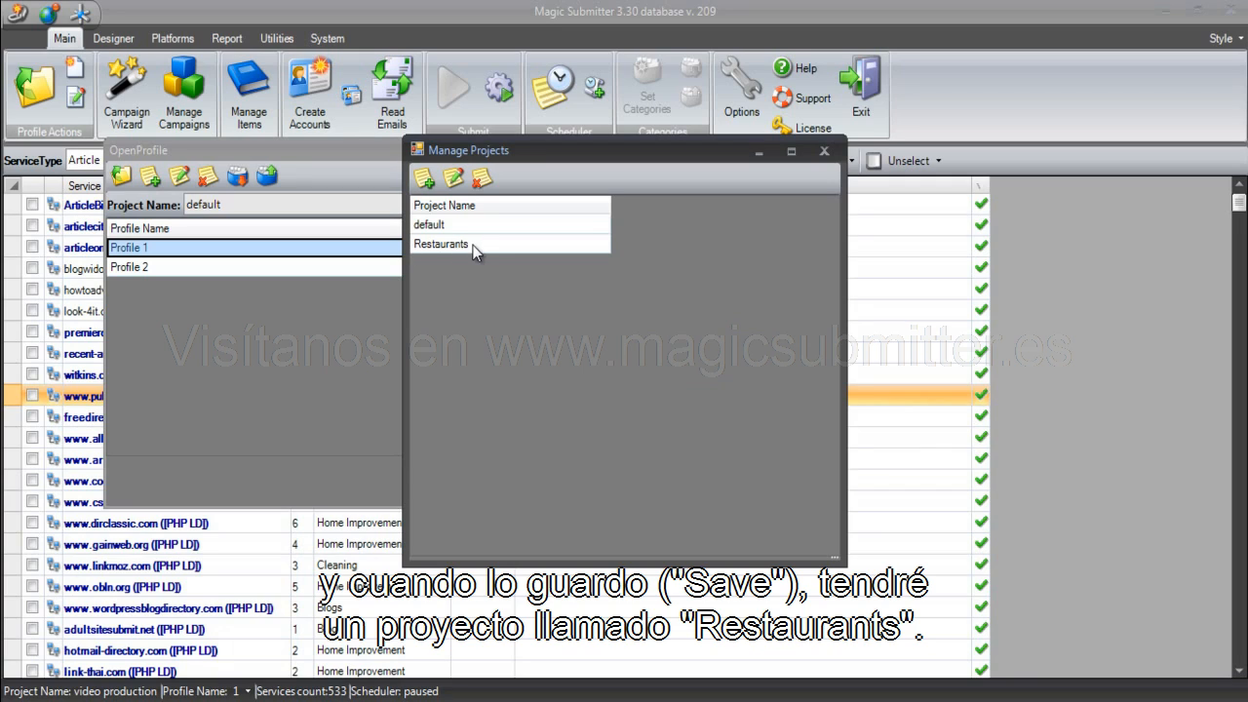
Close project management and select Restaurants as the project whose profiles are listed
click(824, 152)
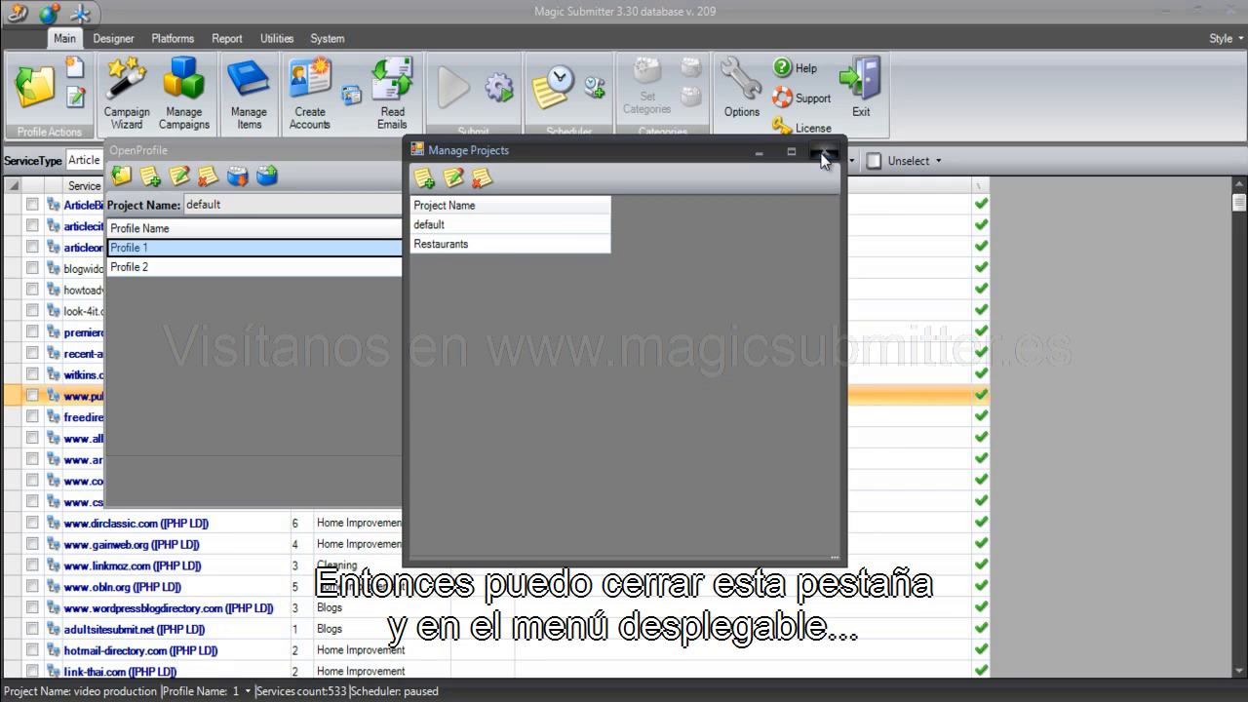
click(344, 205)
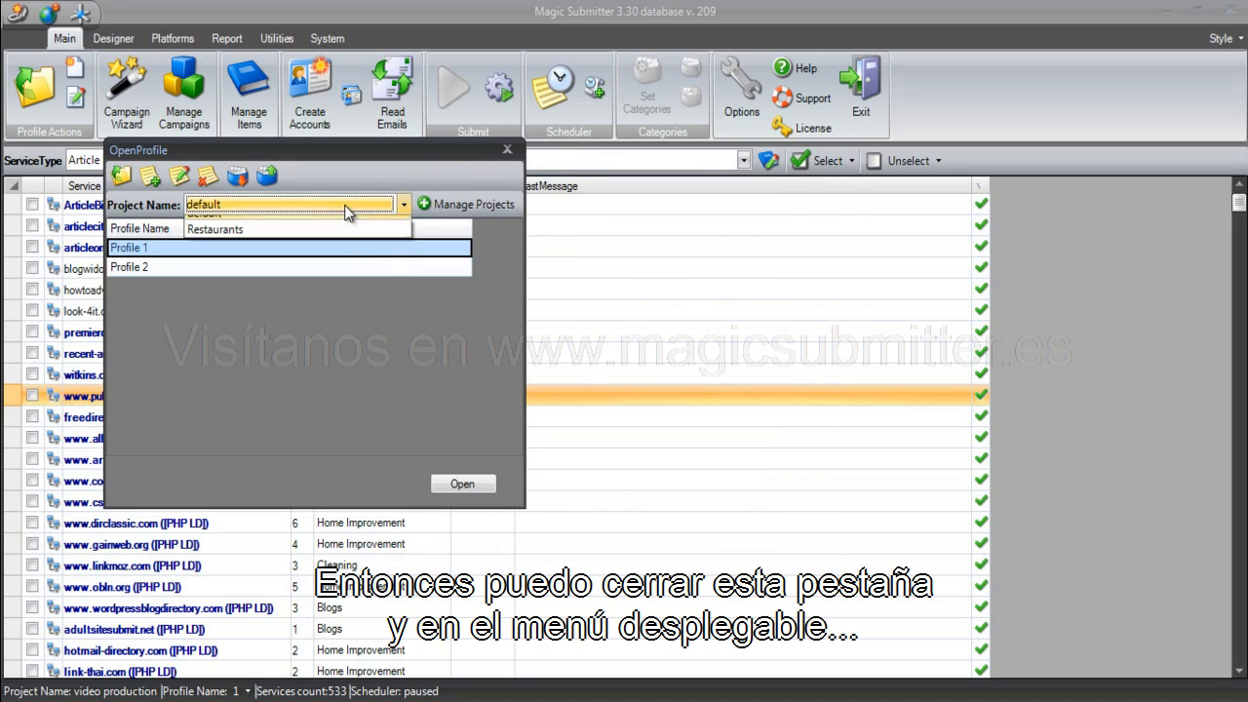
click(283, 243)
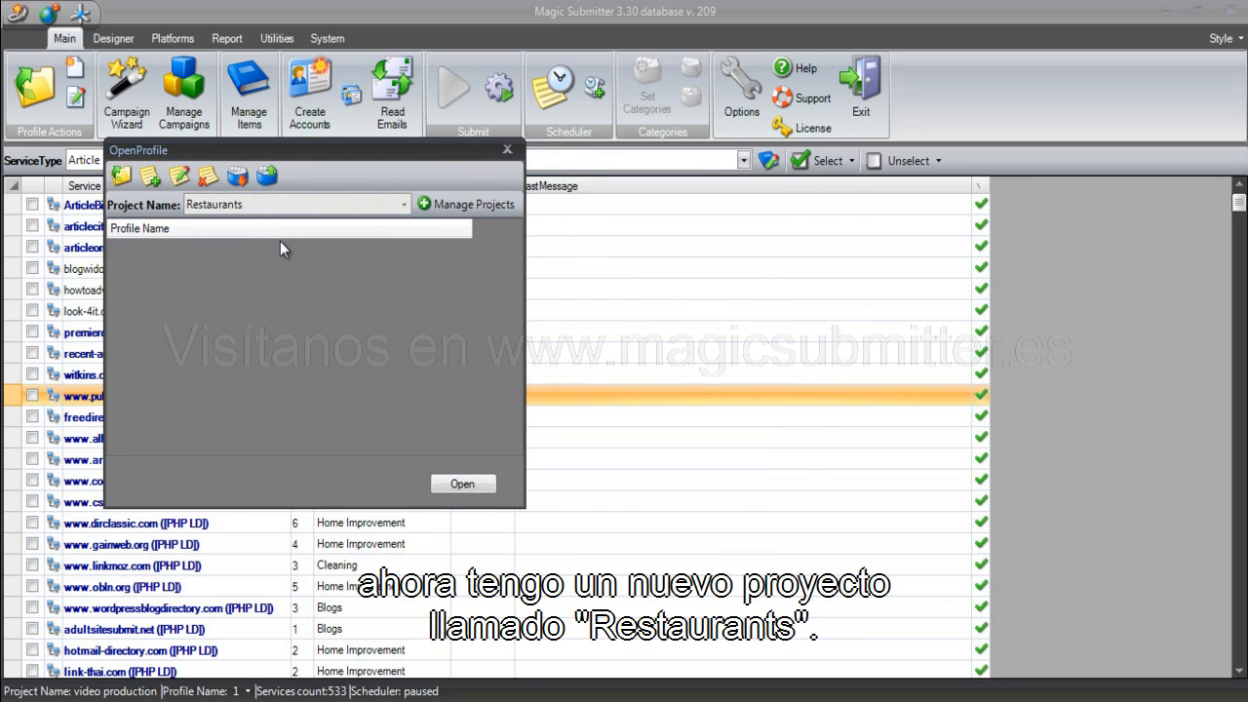
Switch the profile list to the default project and return it to the Restaurants project
click(229, 209)
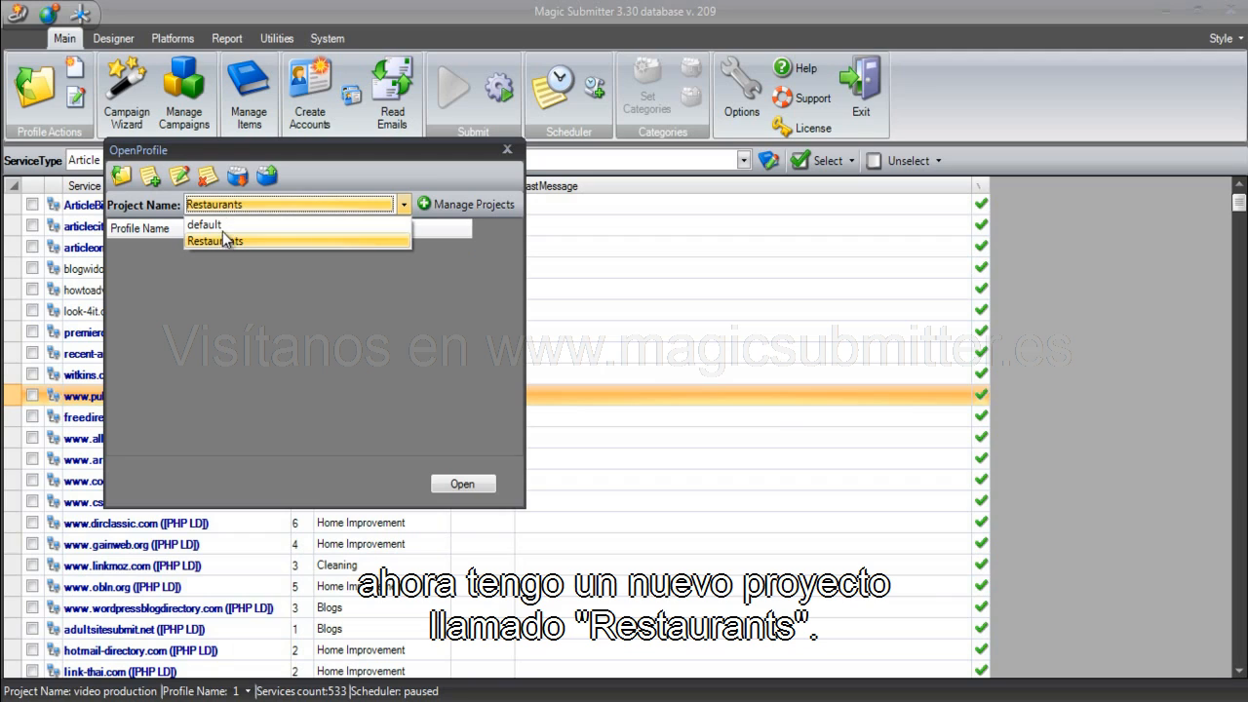
click(224, 224)
click(232, 205)
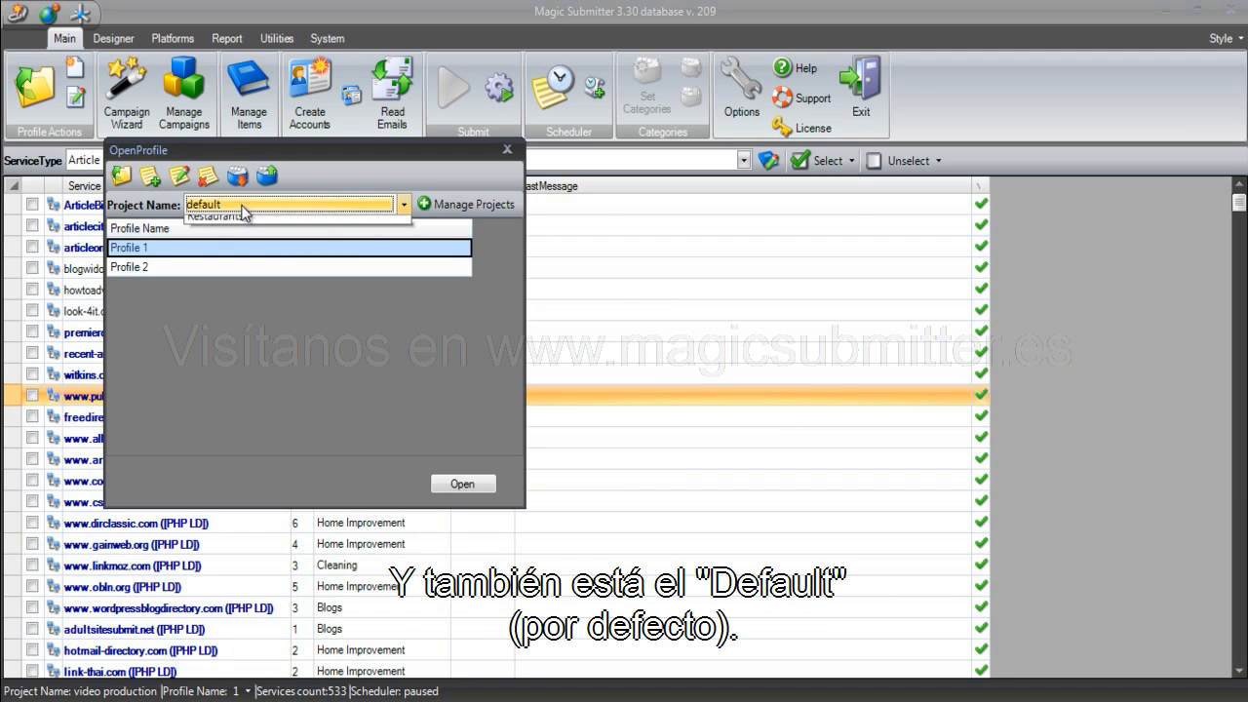
click(232, 241)
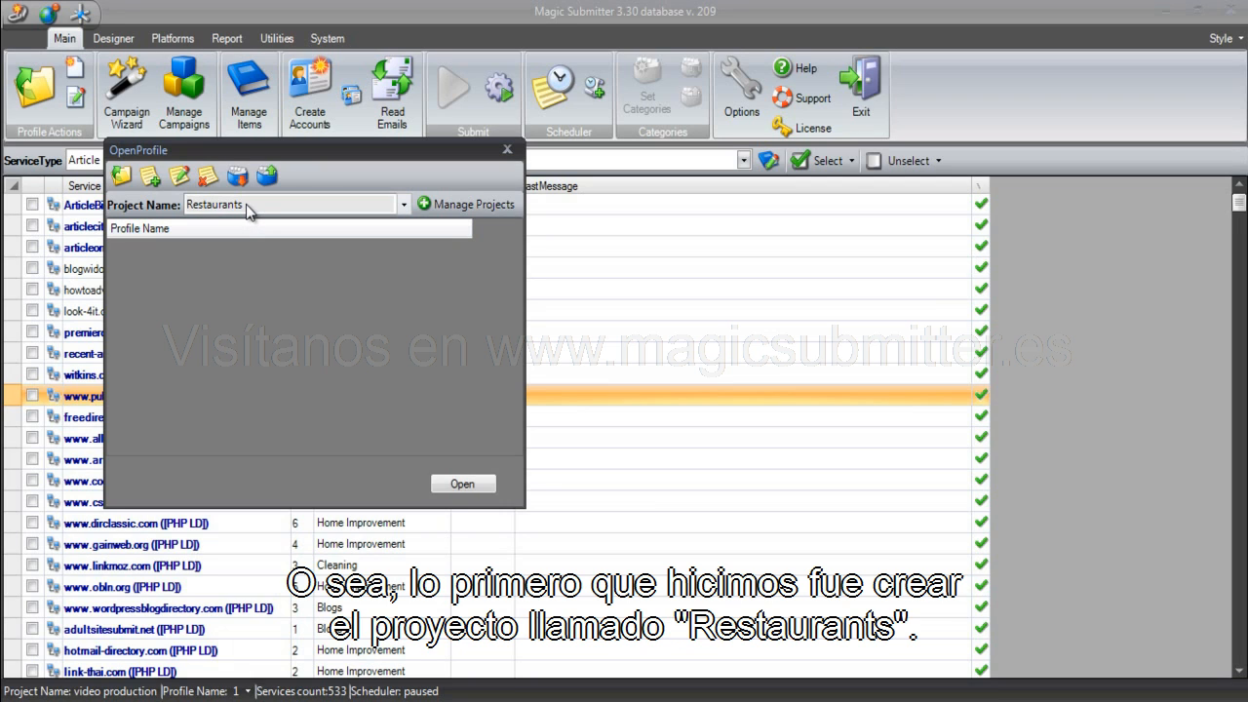
click(249, 206)
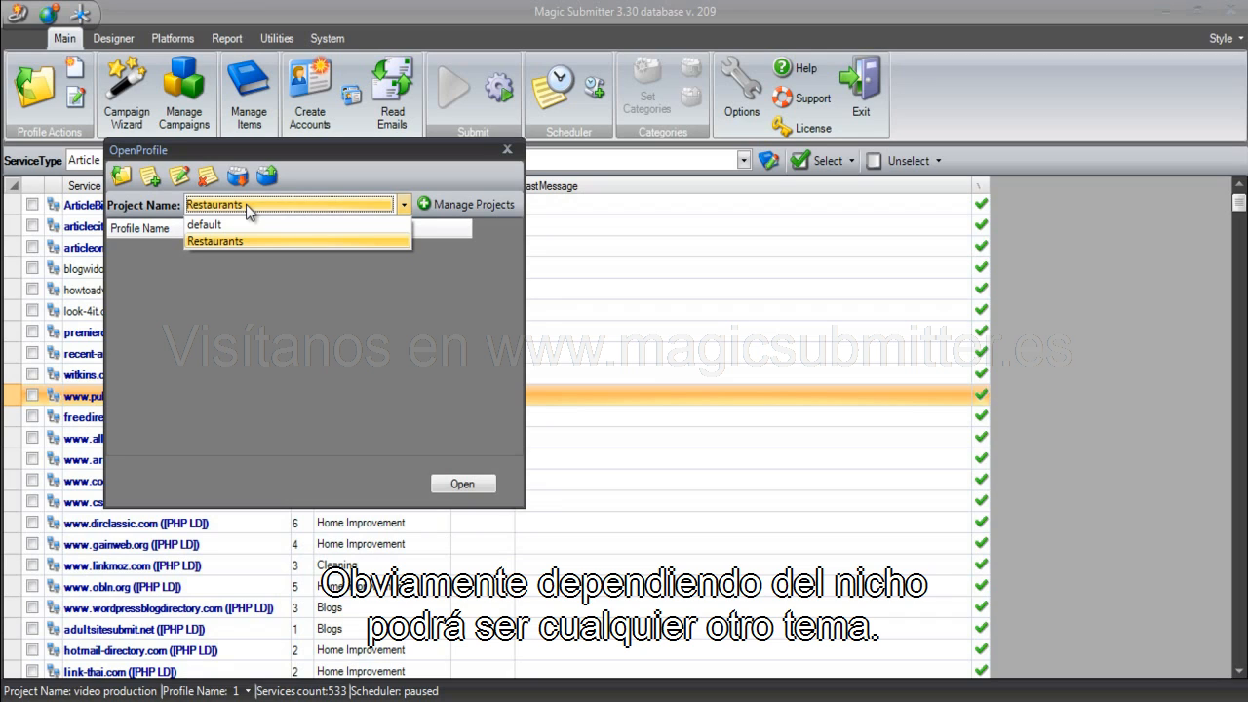
click(242, 241)
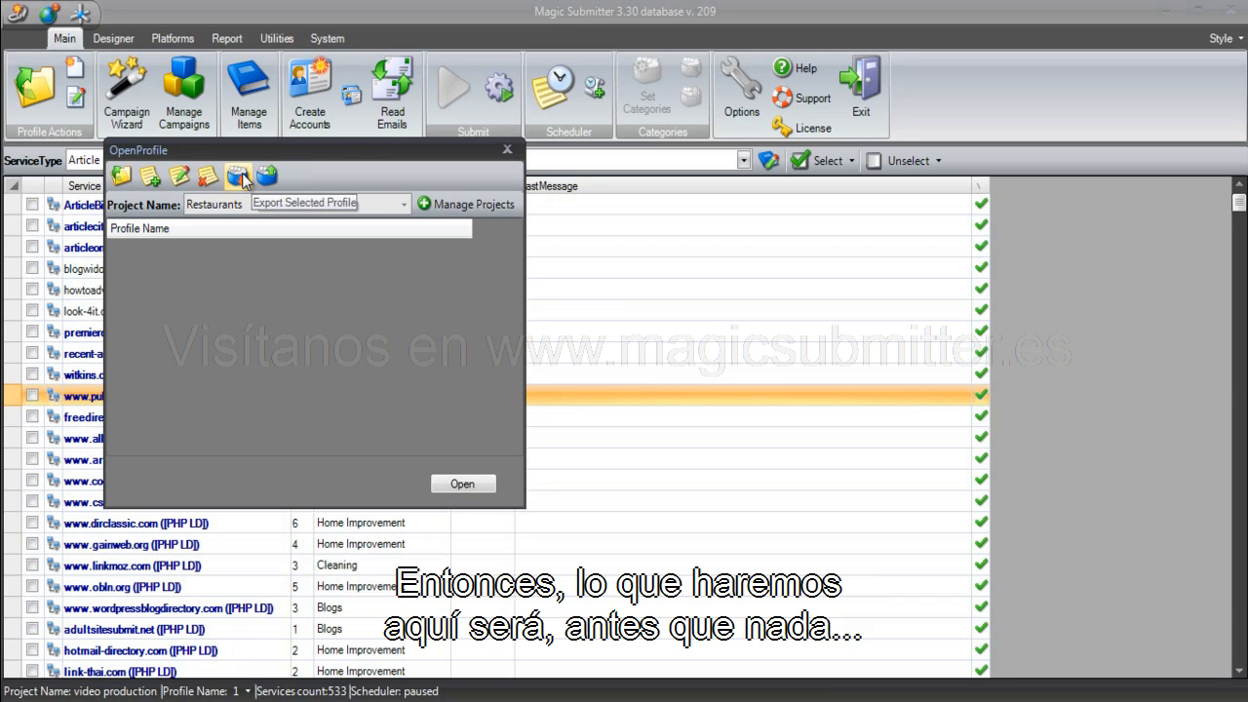
Start a new profile in the Restaurants project and auto-fill it using the server type "Download pre-created account (prefered)" and the country USA
click(157, 174)
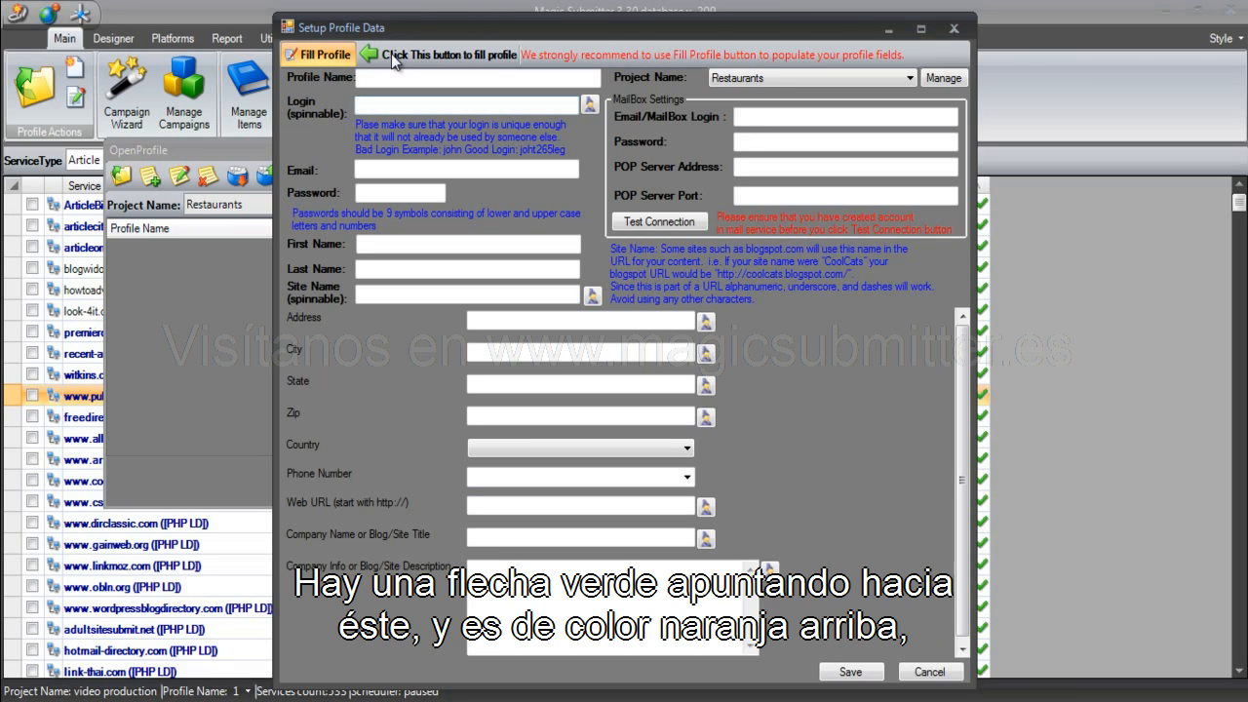
click(320, 53)
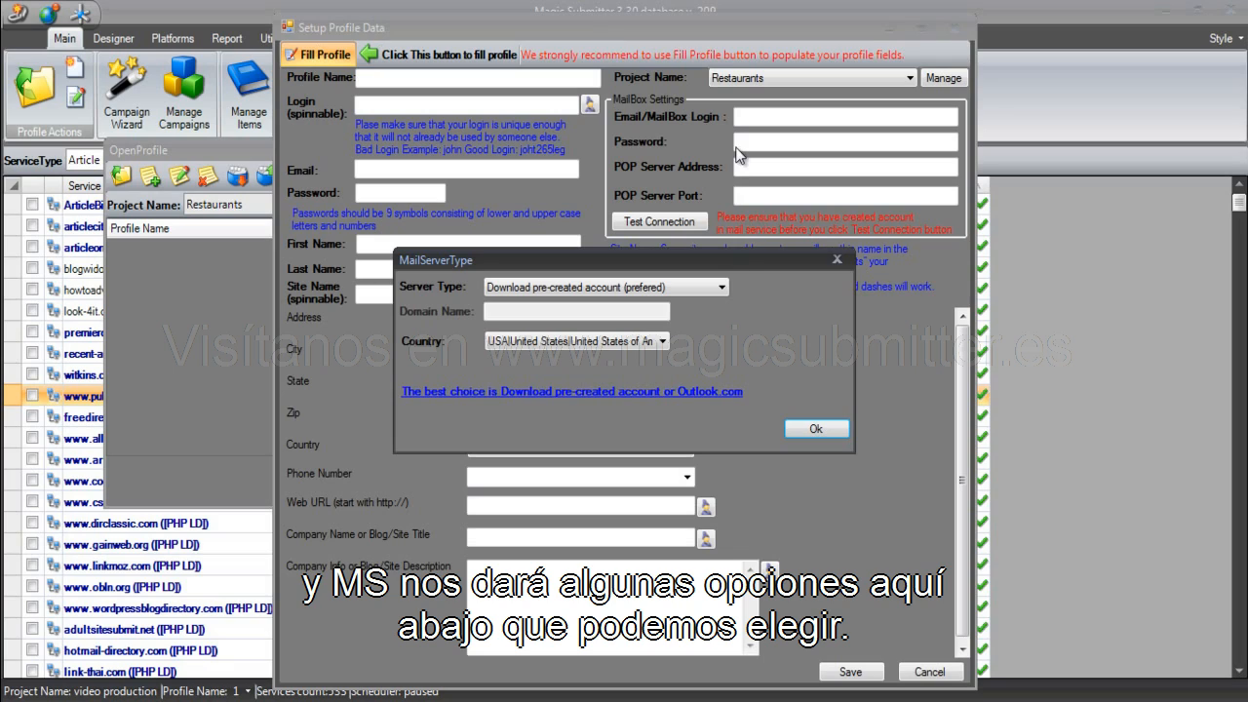
click(721, 288)
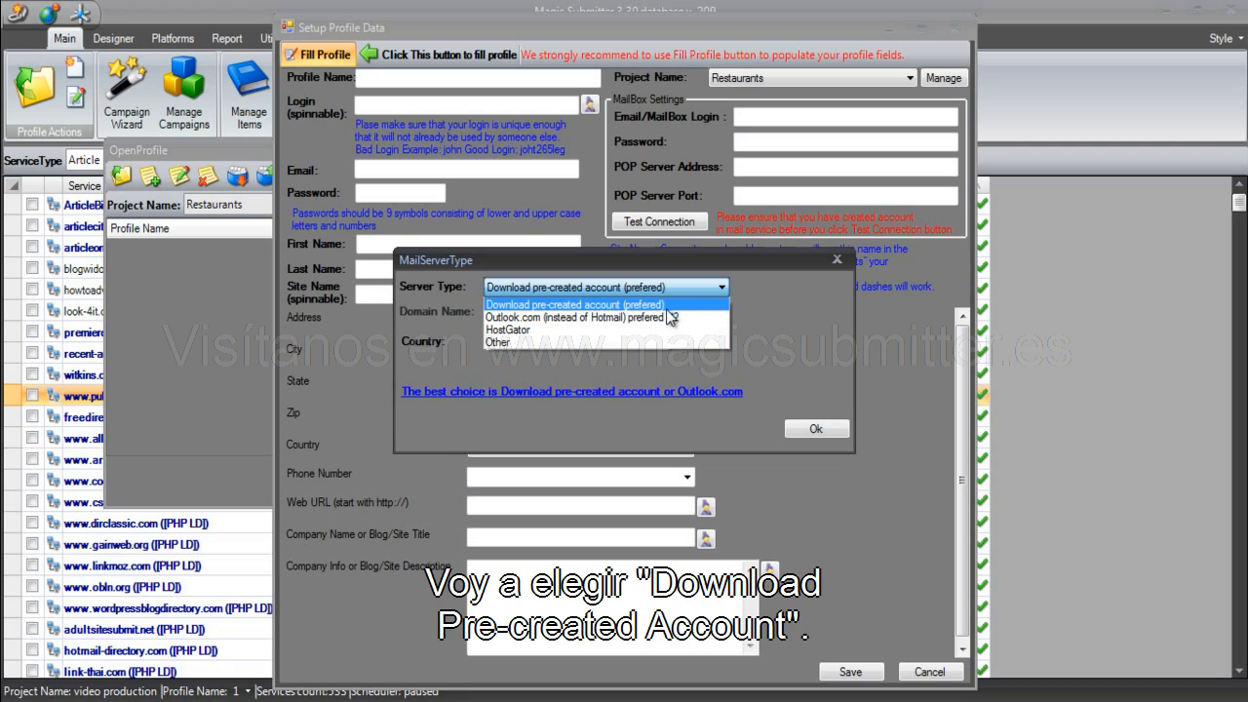
click(665, 306)
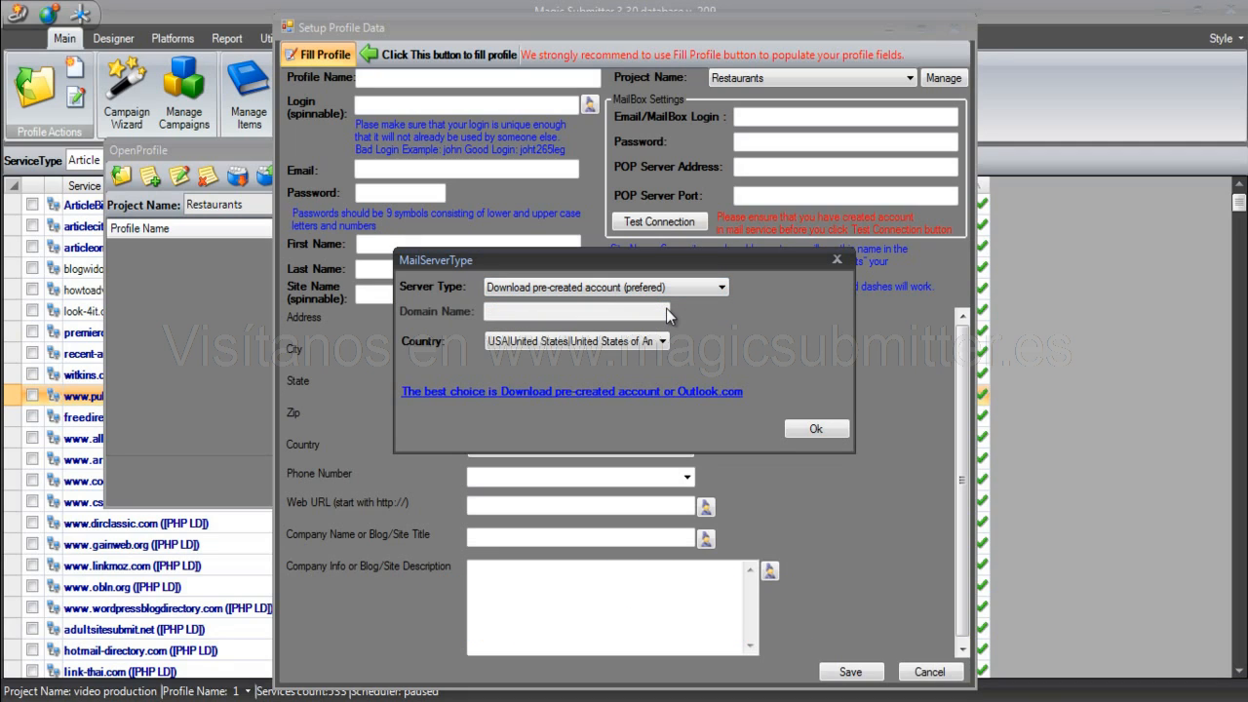
click(547, 343)
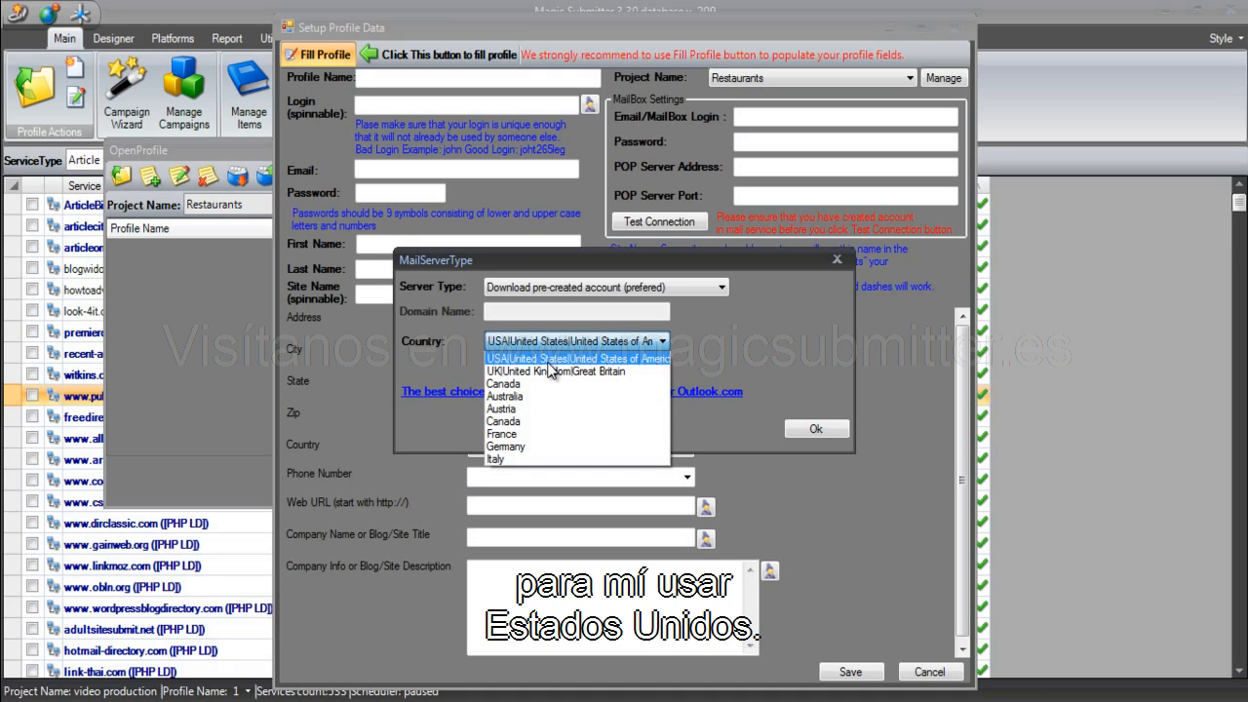
click(548, 362)
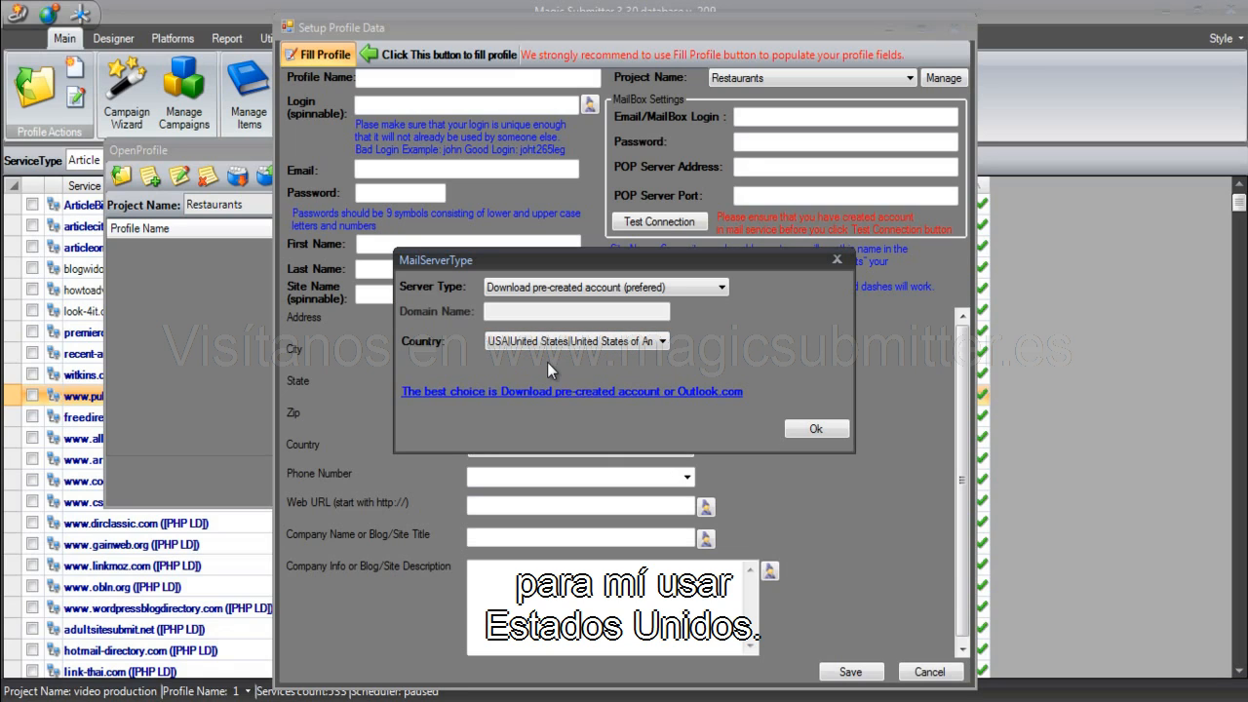
click(817, 429)
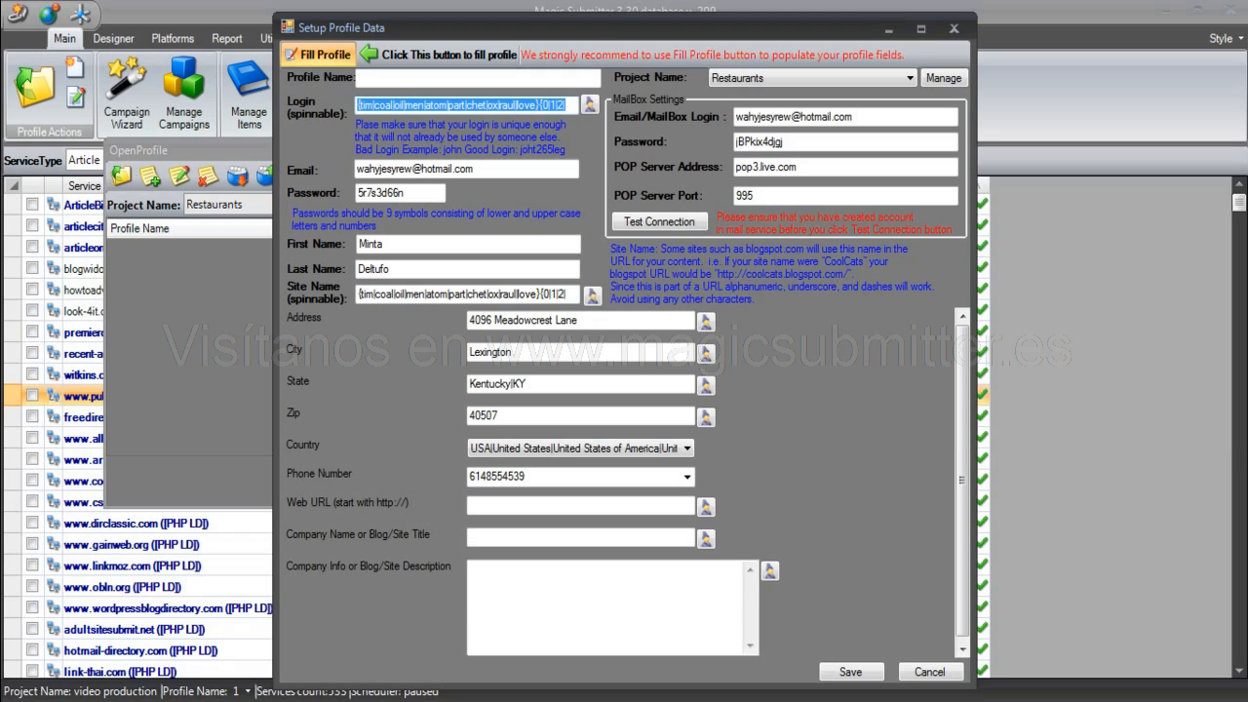
Review the profile's auto-filled first name, last name, spinnable login and spinnable site name
click(411, 246)
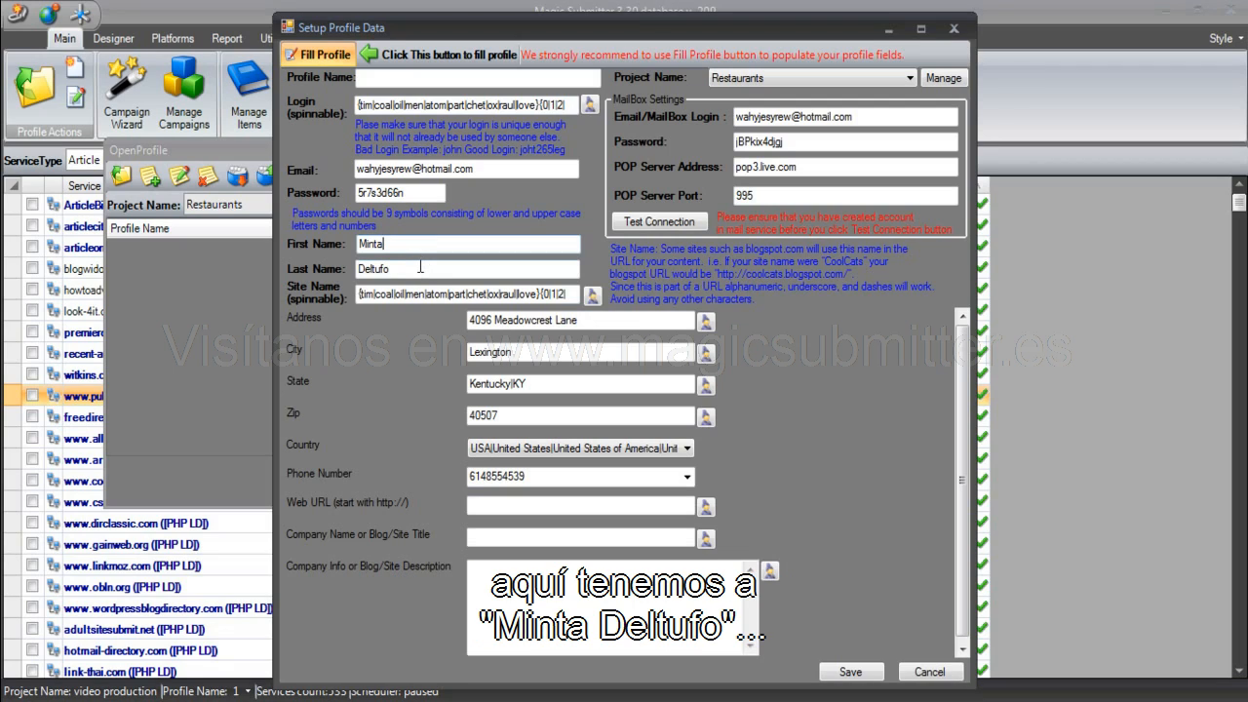
drag(391, 269, 356, 269)
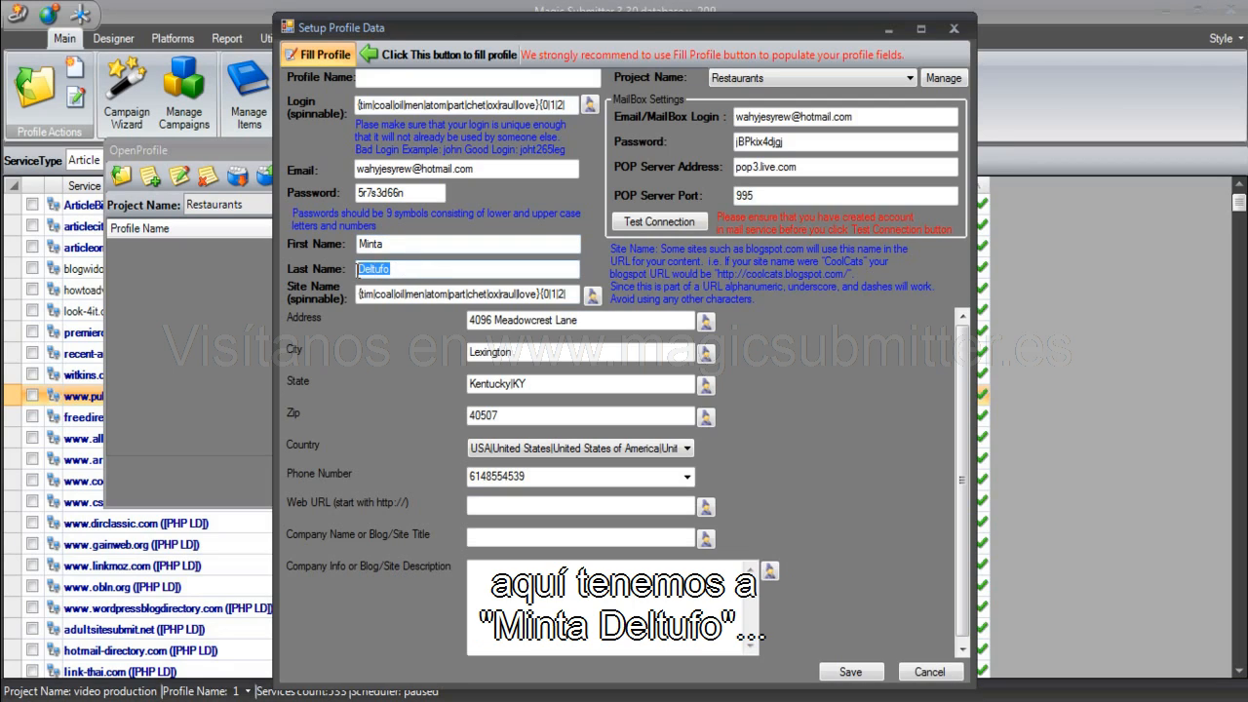
click(360, 104)
drag(360, 105, 573, 82)
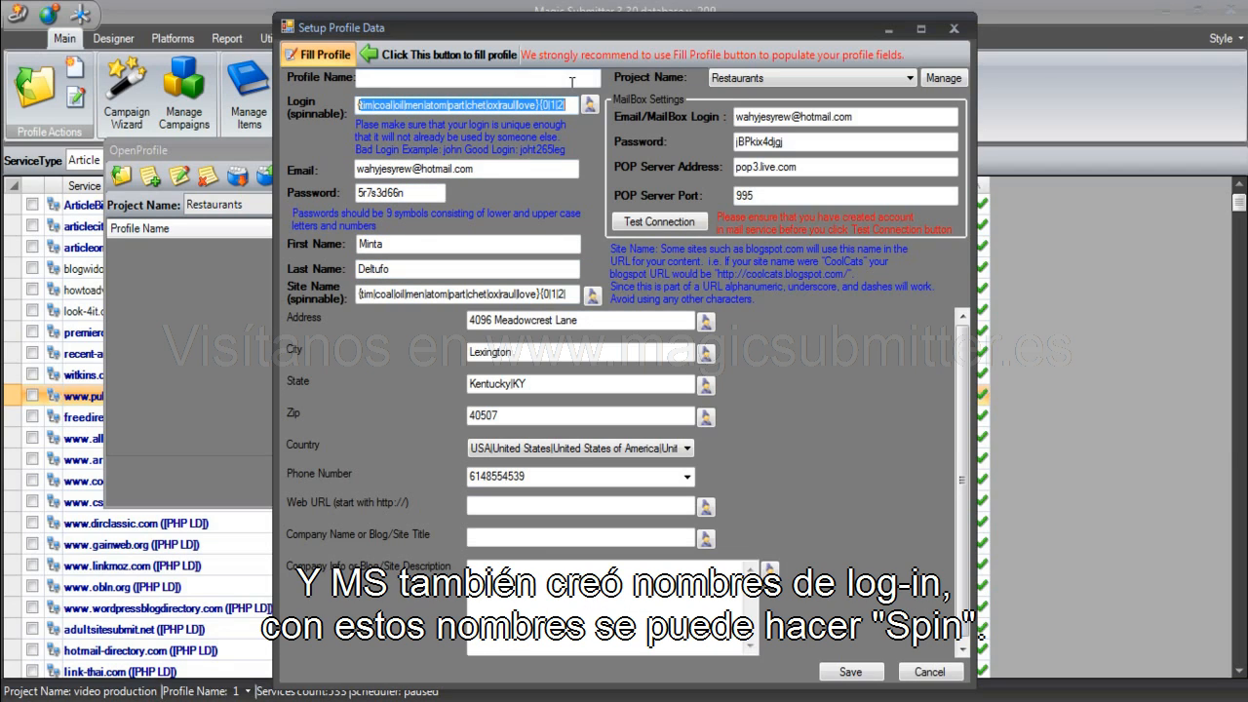
click(370, 294)
drag(371, 294, 526, 294)
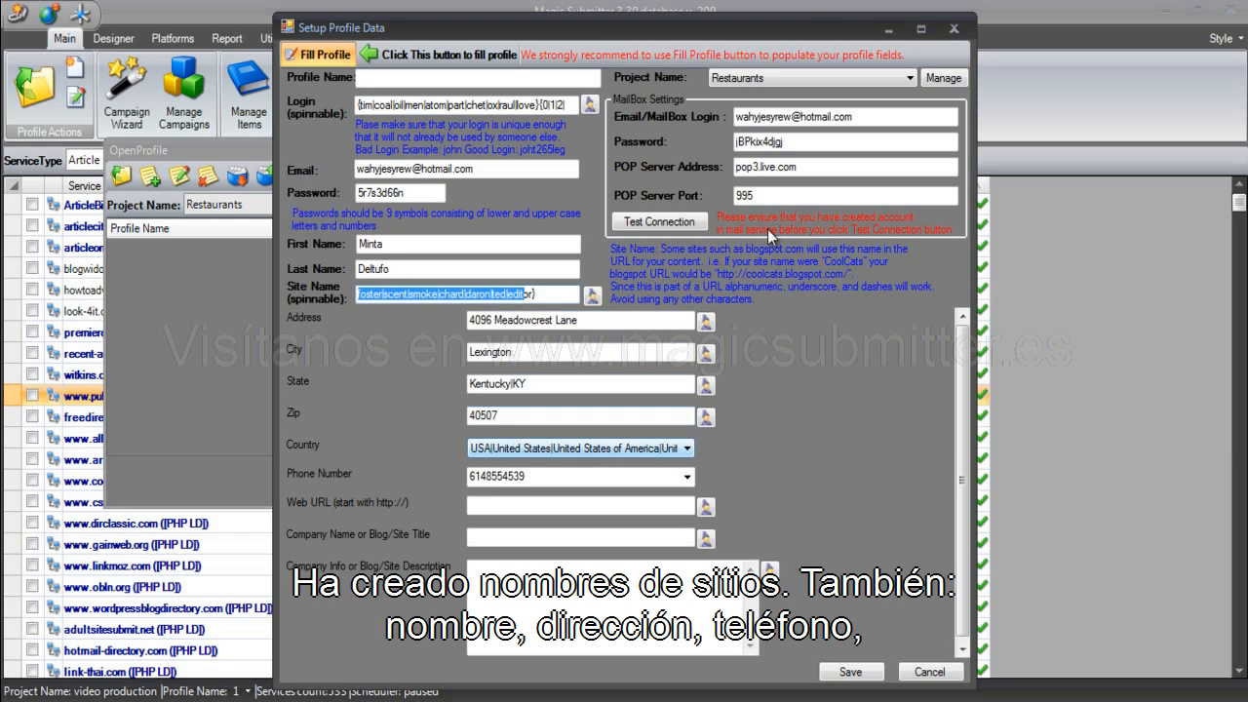
click(544, 503)
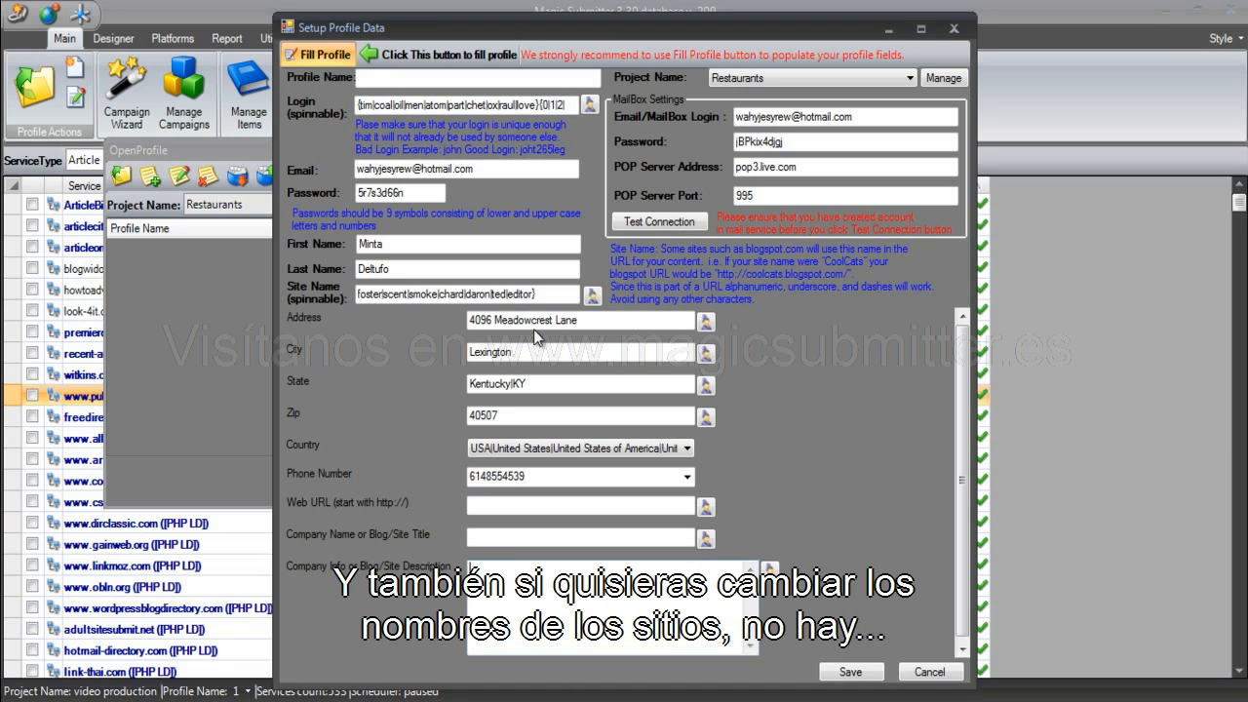
drag(548, 295, 352, 286)
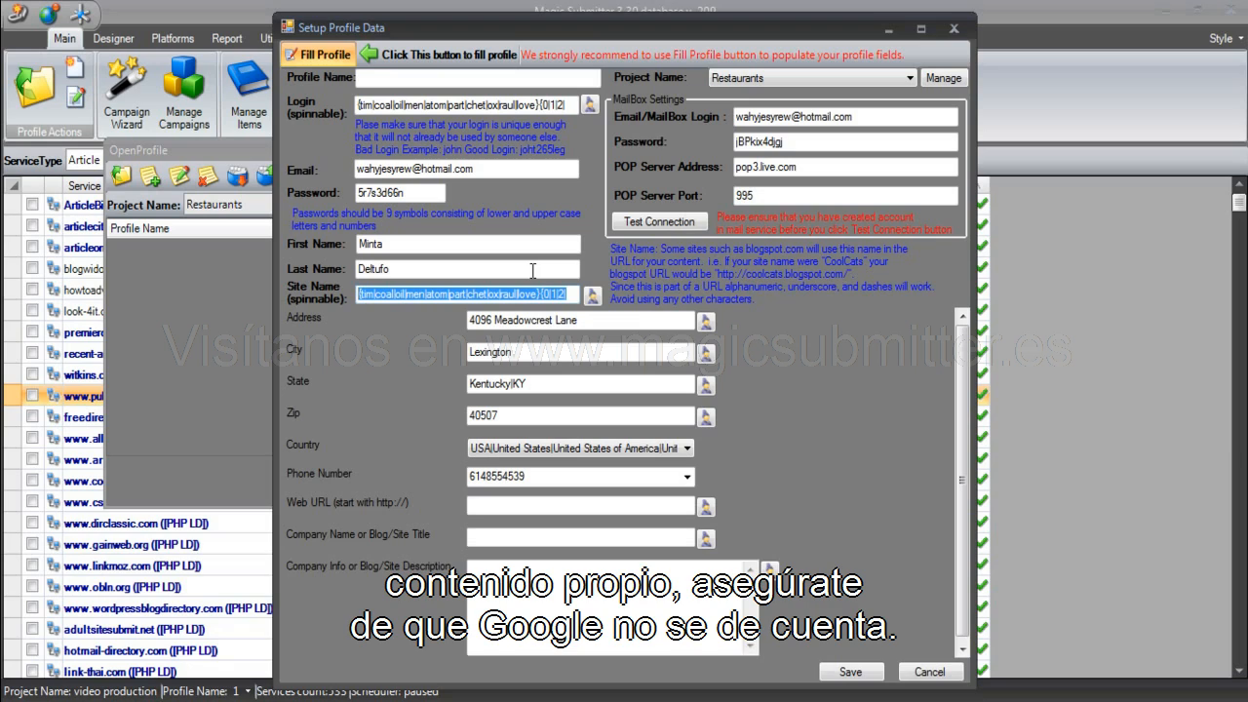
Name the new profile "restaurants 1"
click(410, 78)
text(re)
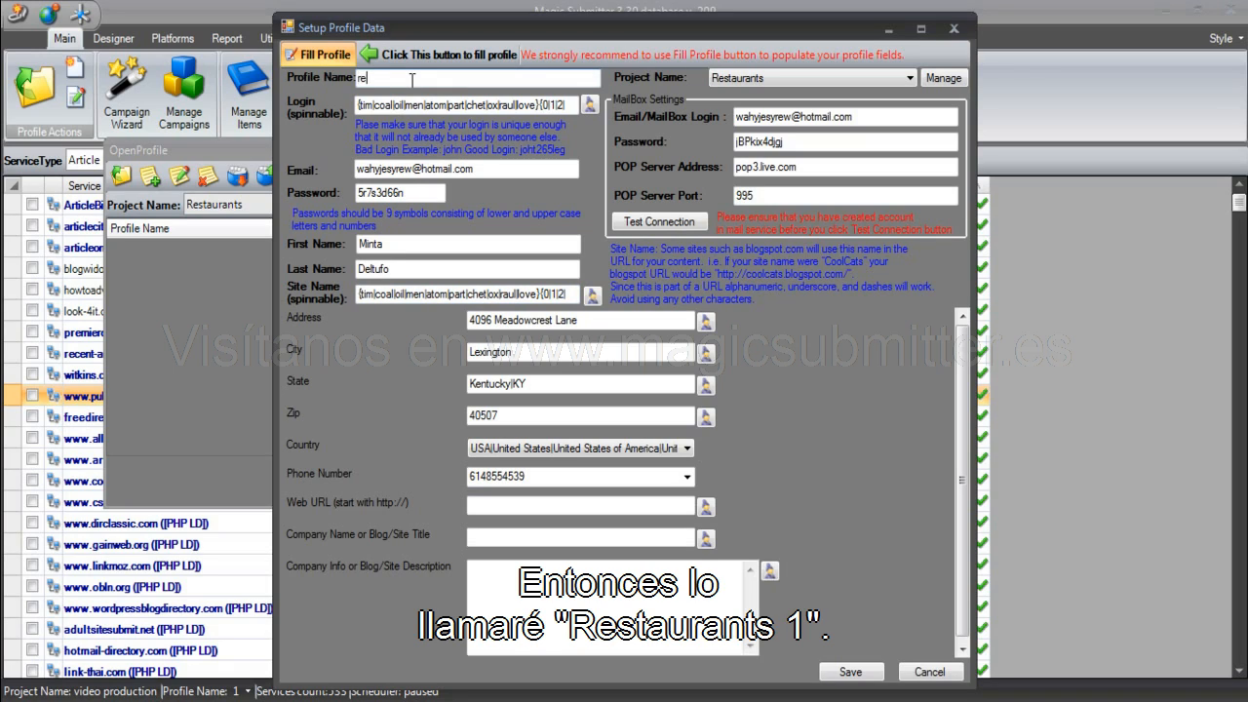
text(staurants 1)
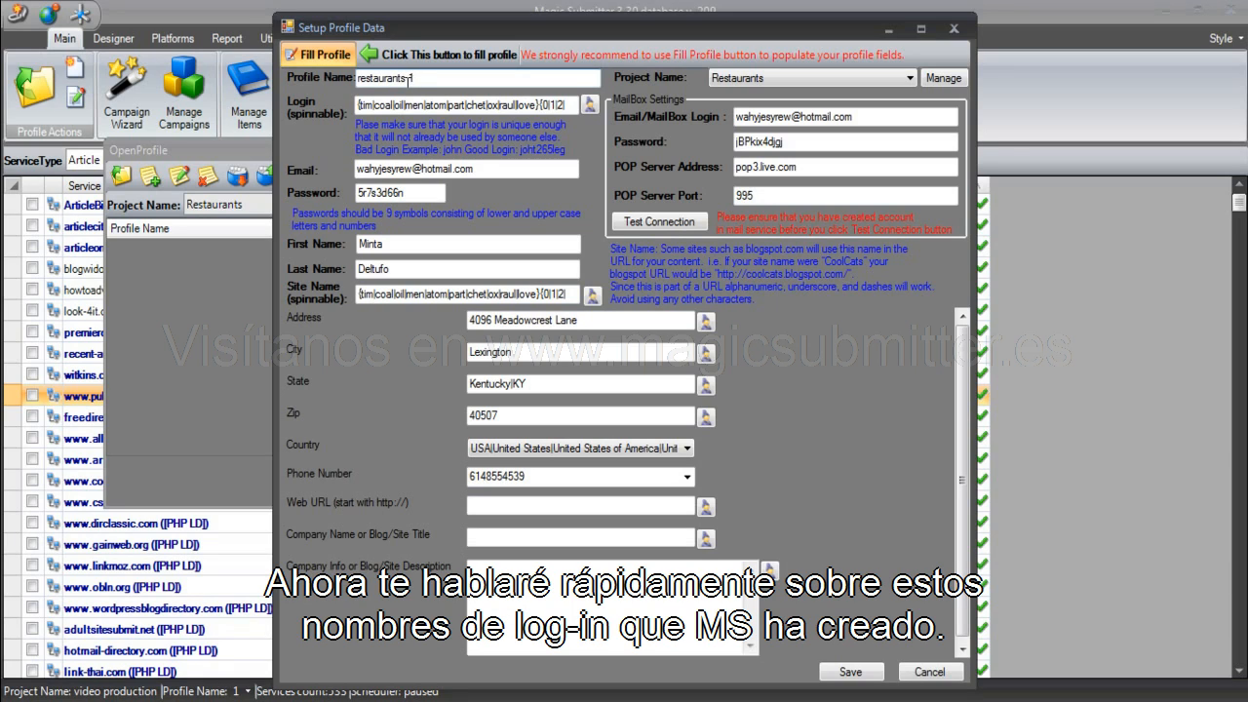
Open the spinnable login in the article rewriter and examine its opening words, digit groups and closing words
drag(359, 105, 546, 111)
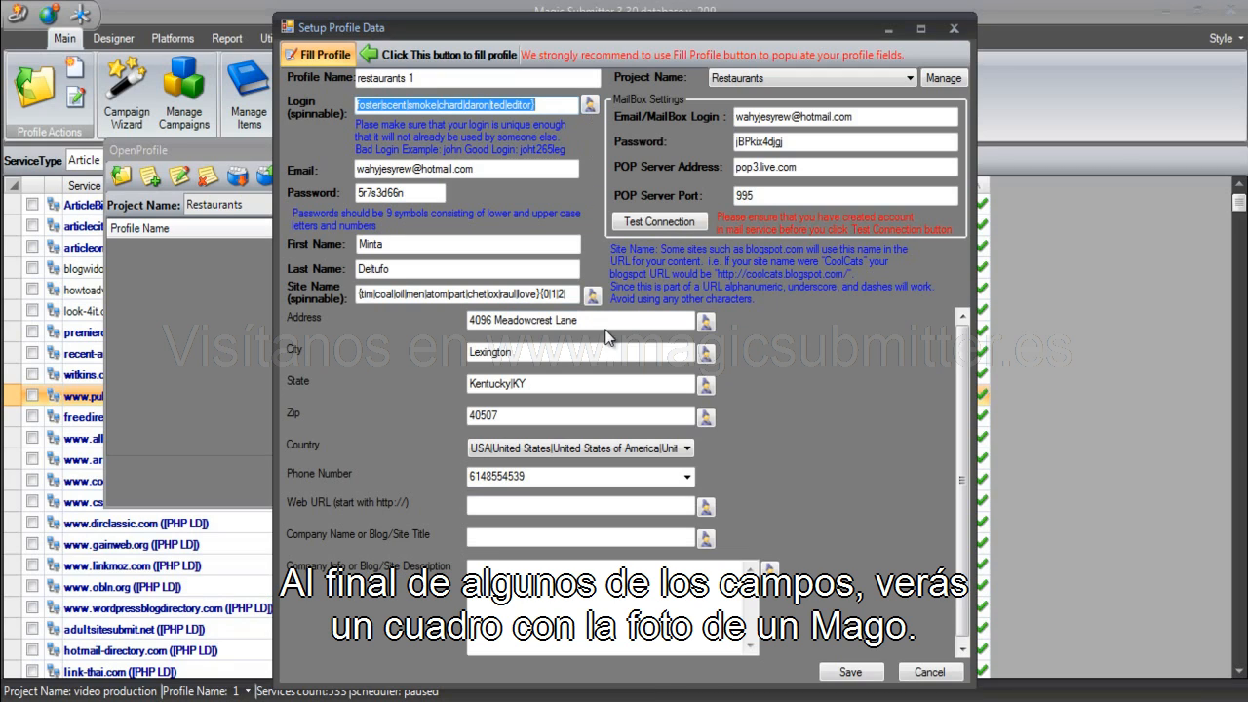
click(589, 104)
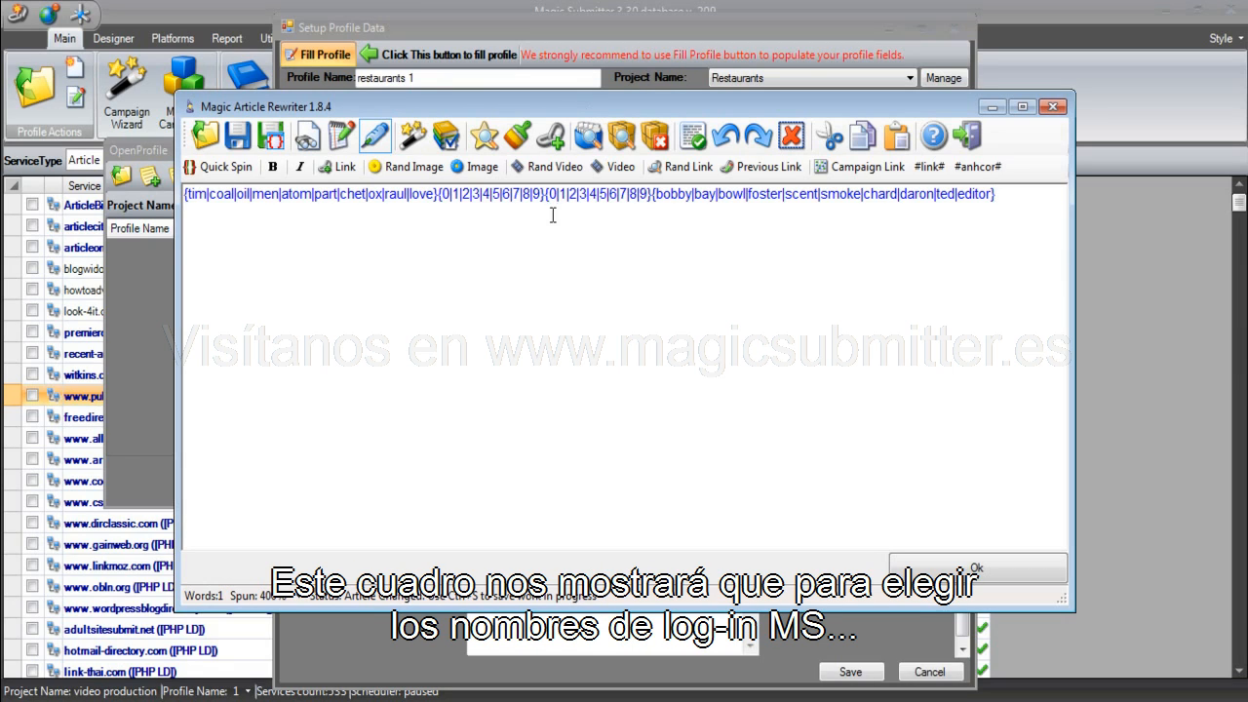
drag(434, 197, 197, 207)
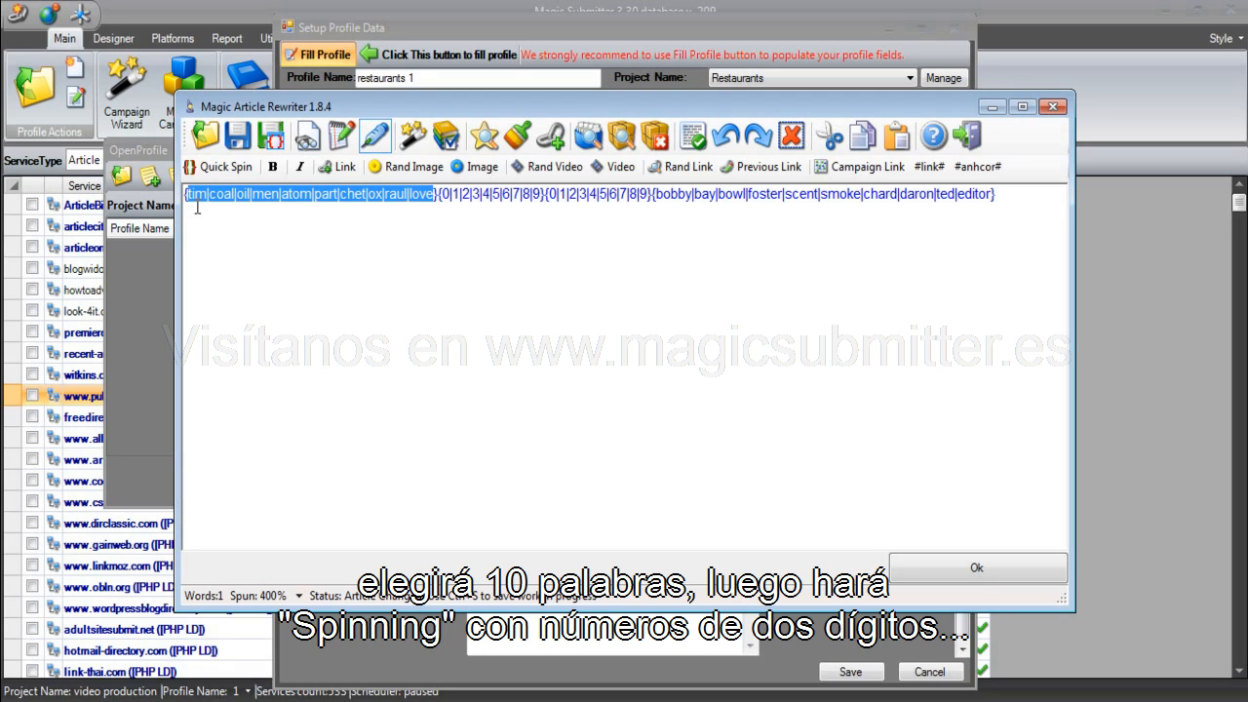
drag(435, 292, 1007, 198)
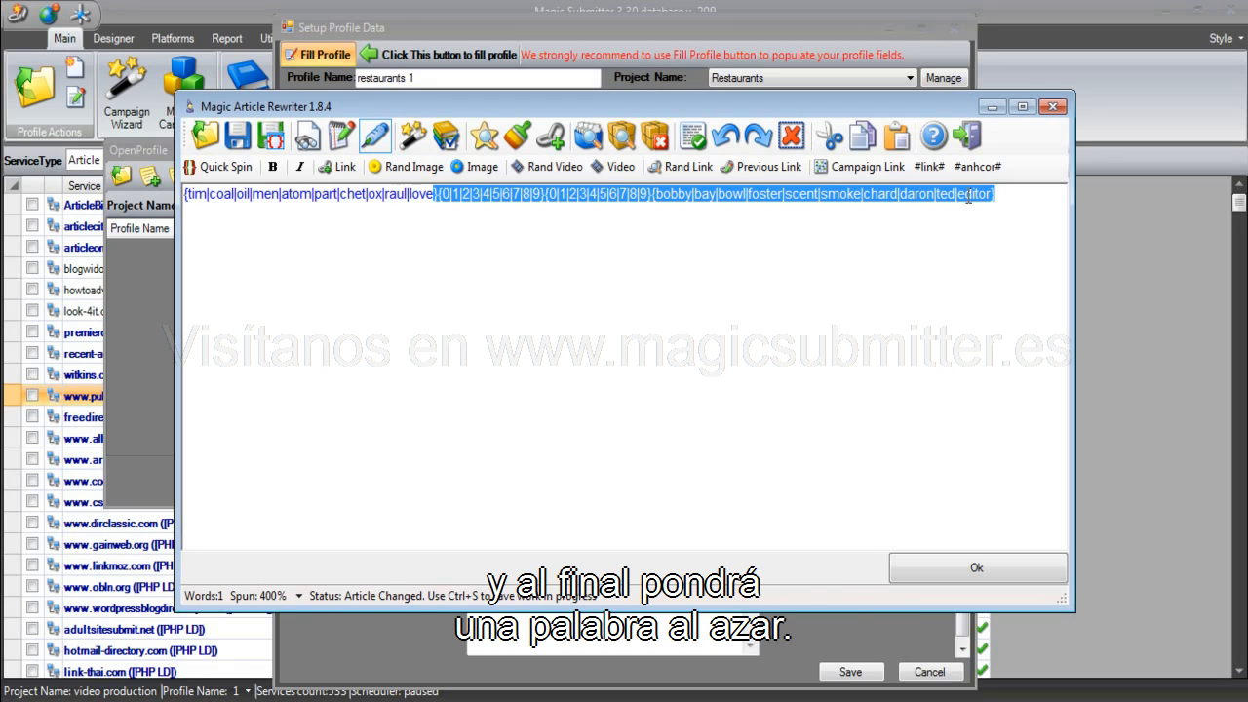
click(1007, 198)
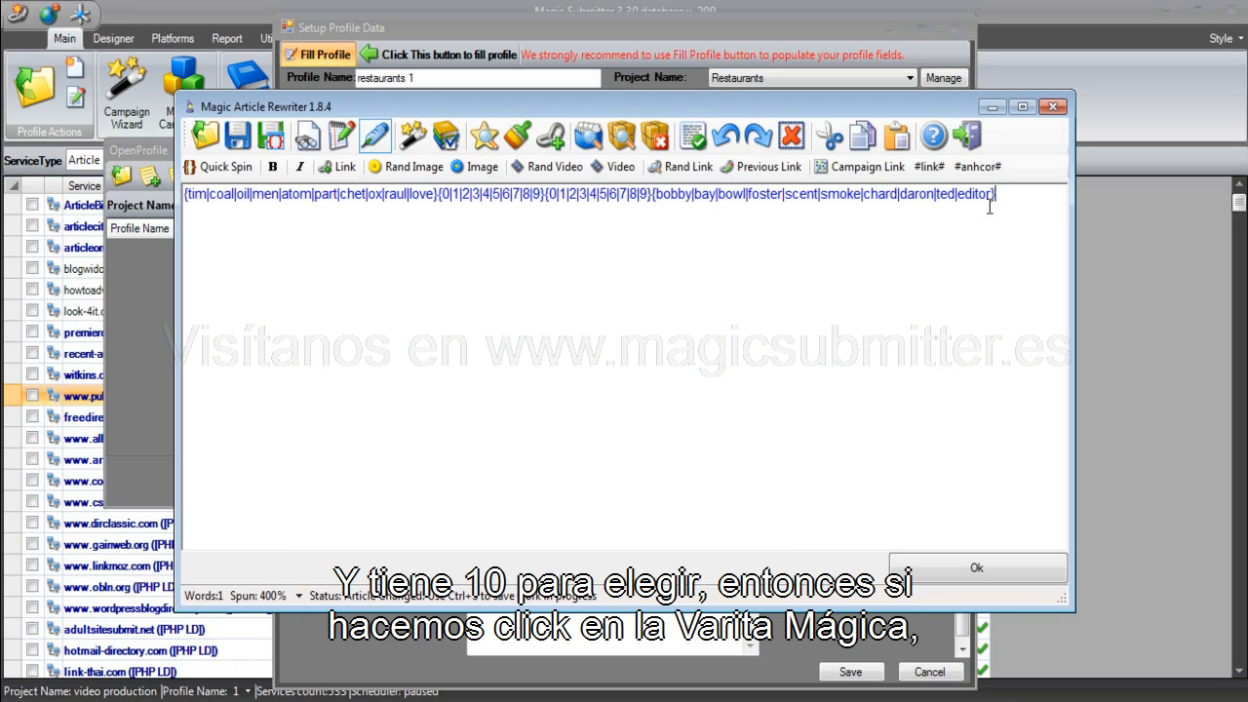
Generate a series of sample rewrites of the login spin text, and return to the profile form
click(415, 137)
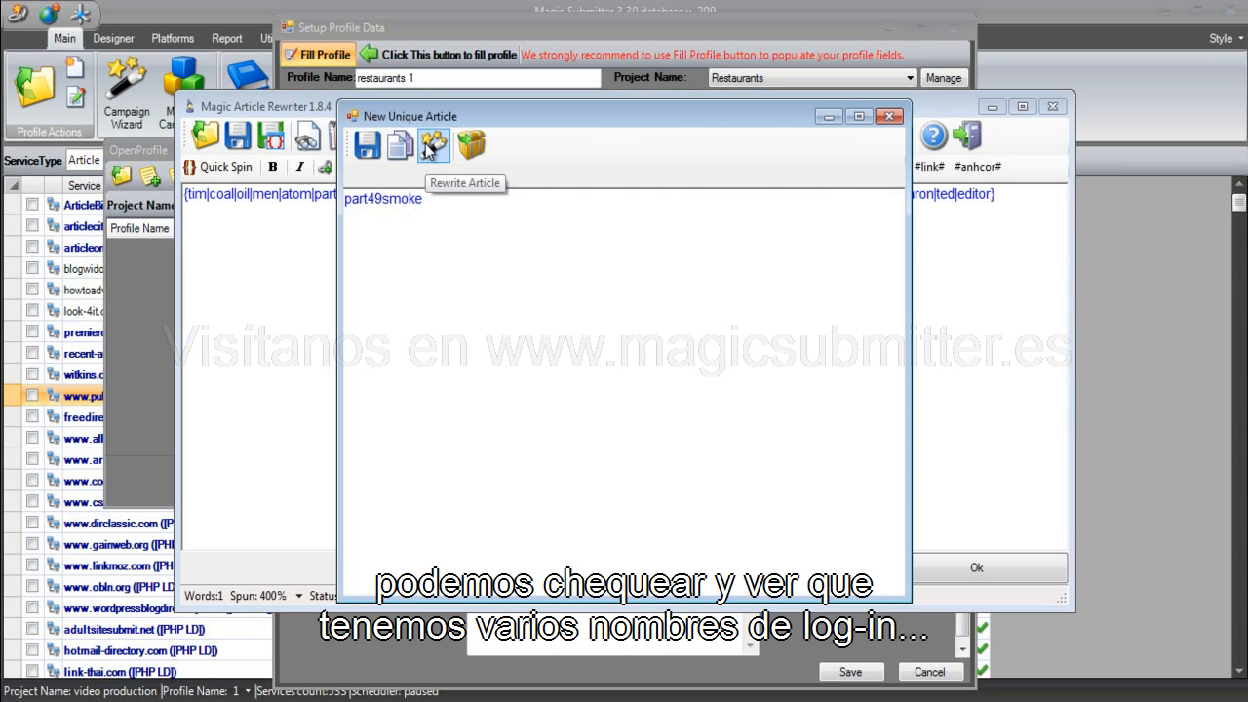
click(429, 145)
click(428, 144)
click(429, 144)
click(429, 144)
click(429, 145)
click(429, 144)
click(429, 144)
click(429, 144)
click(429, 144)
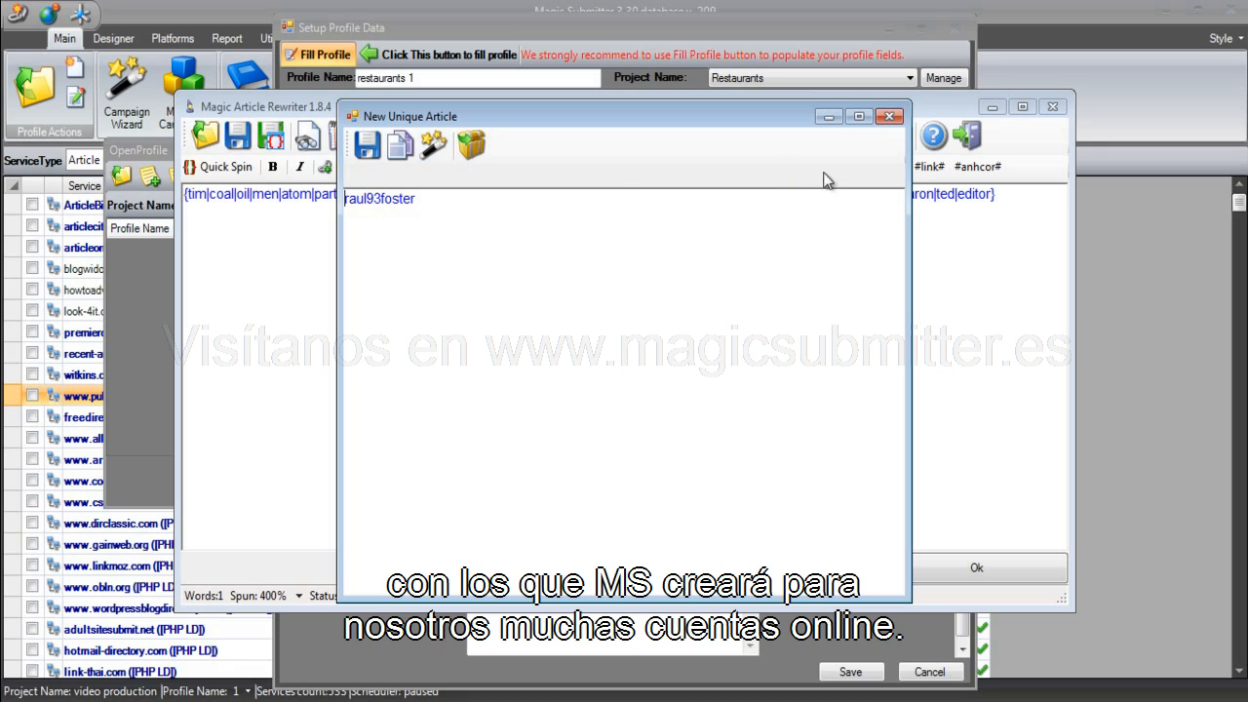
click(889, 117)
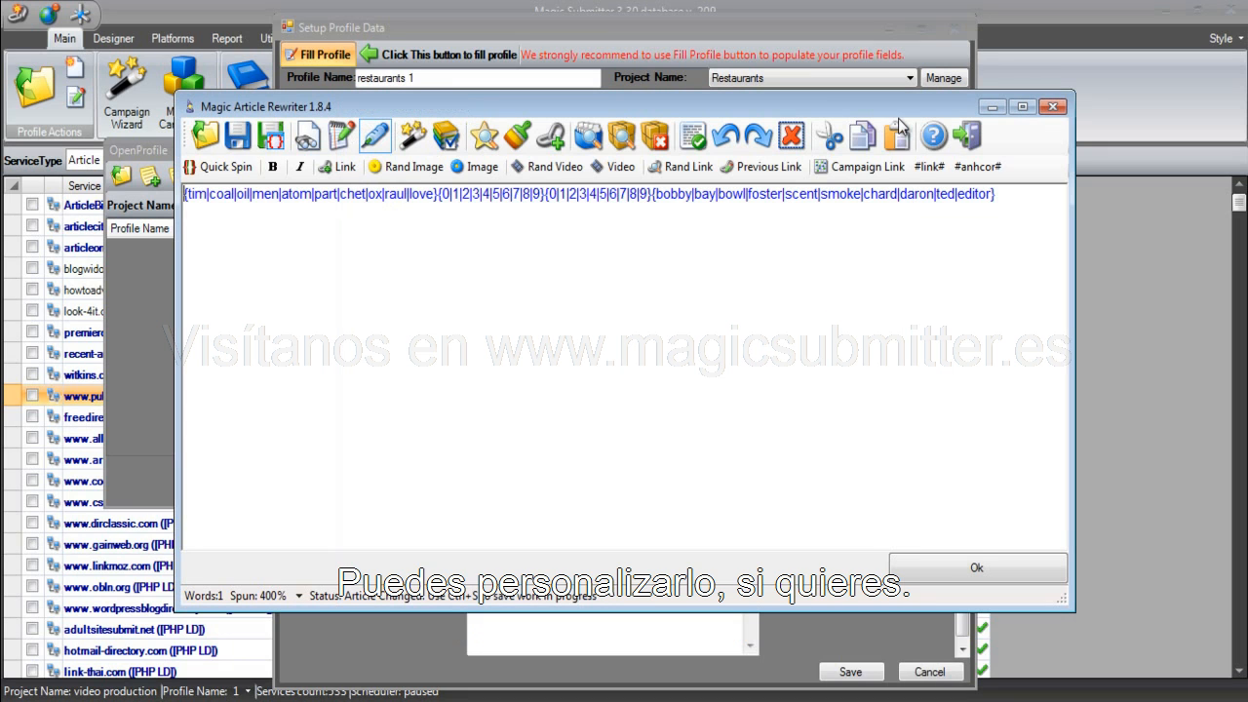
click(974, 563)
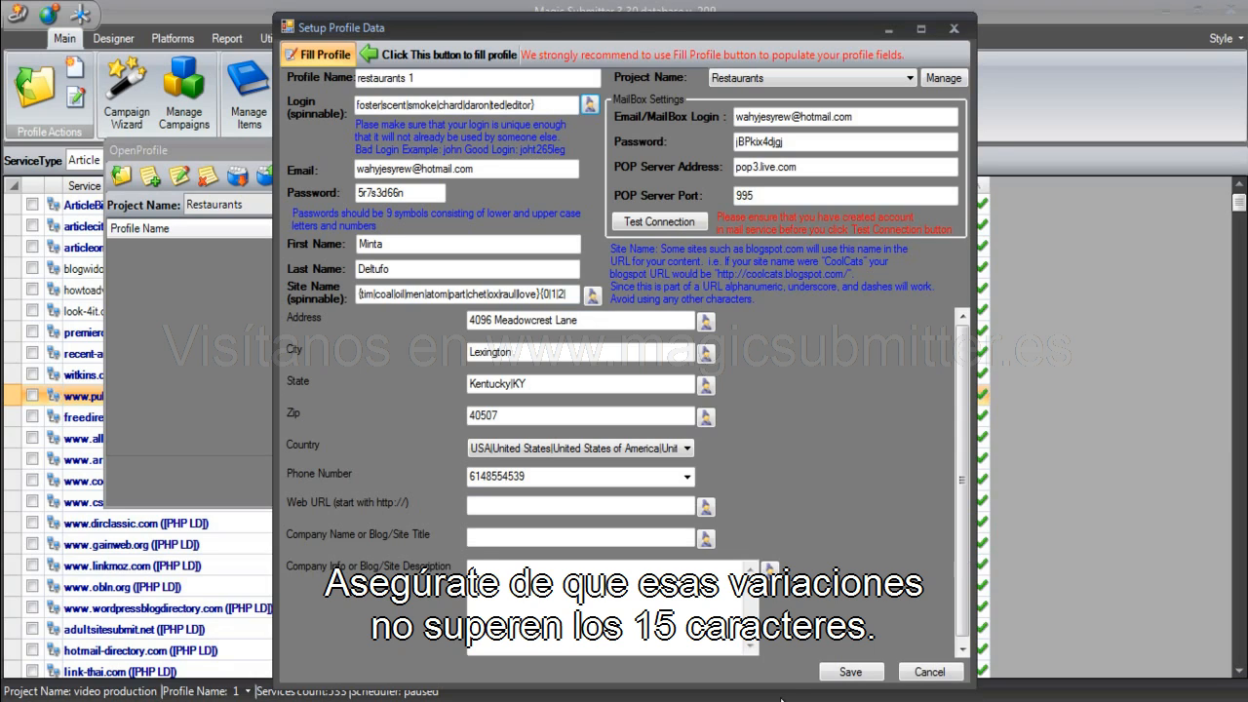
Inspect the spinnable site name in the article rewriter, generate one sample rewrite, and return to the profile form
double_click(383, 294)
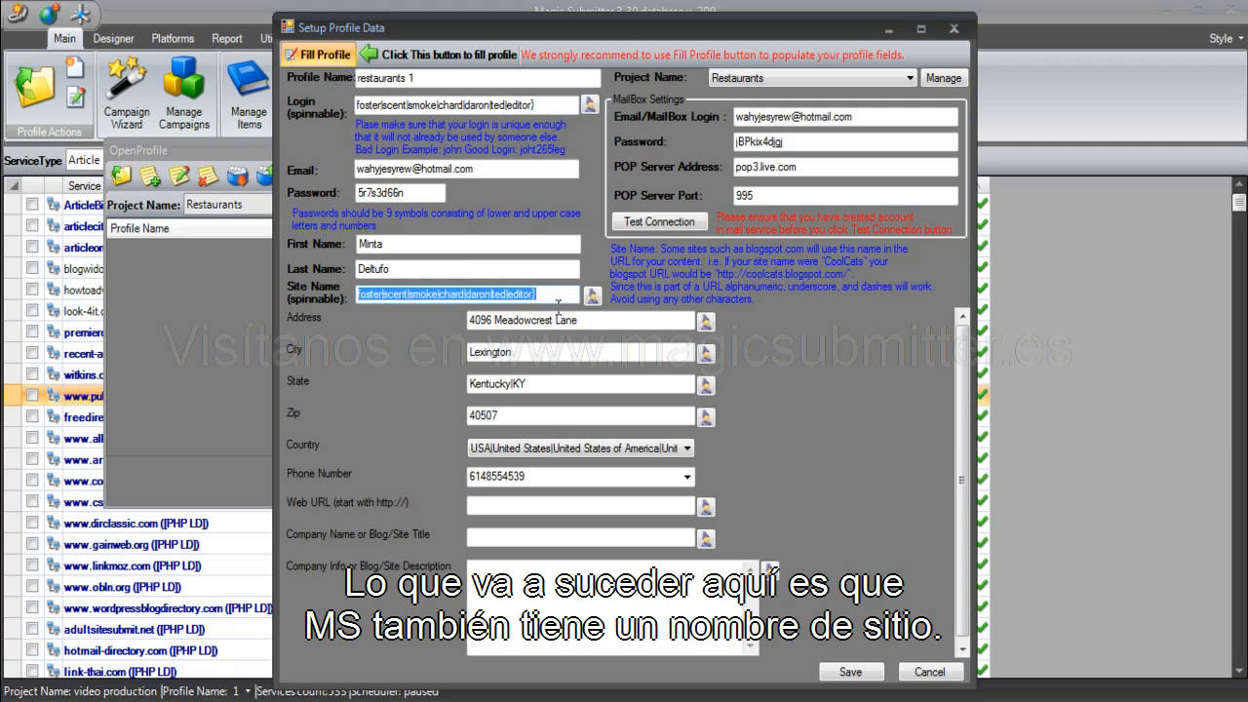
text({foster|scent|smoke|chard|daron|ted|editor})
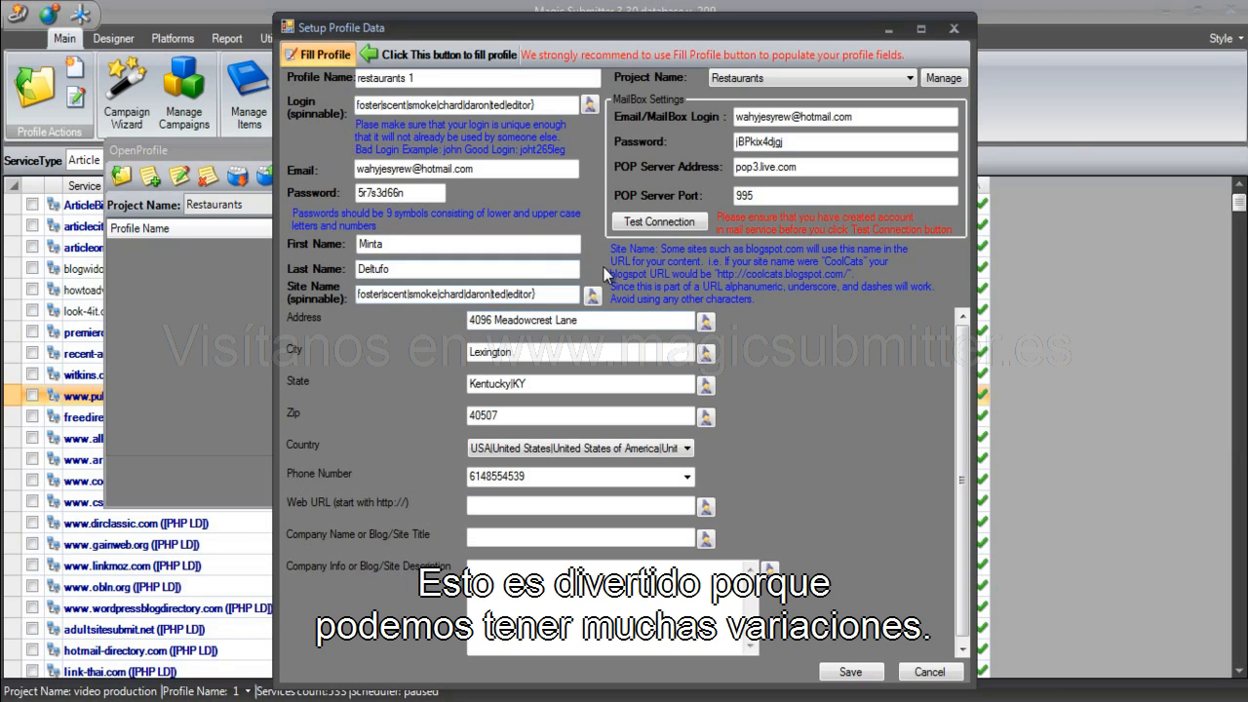
click(590, 297)
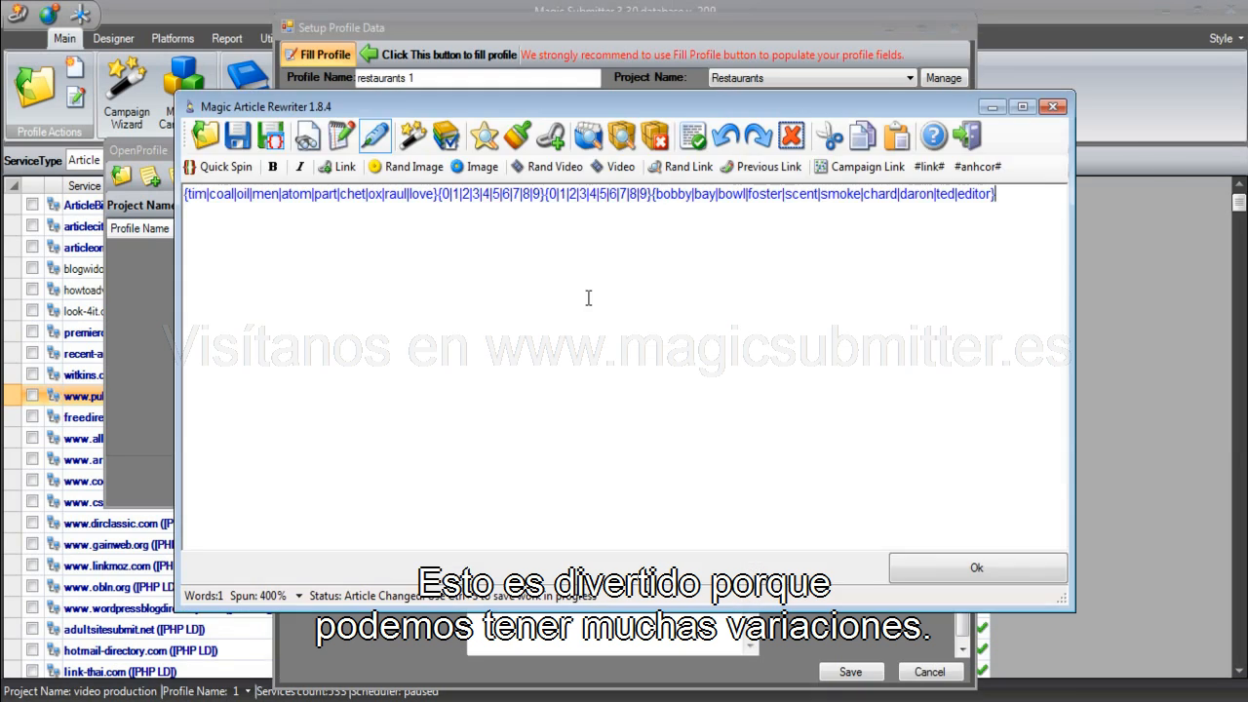
click(413, 142)
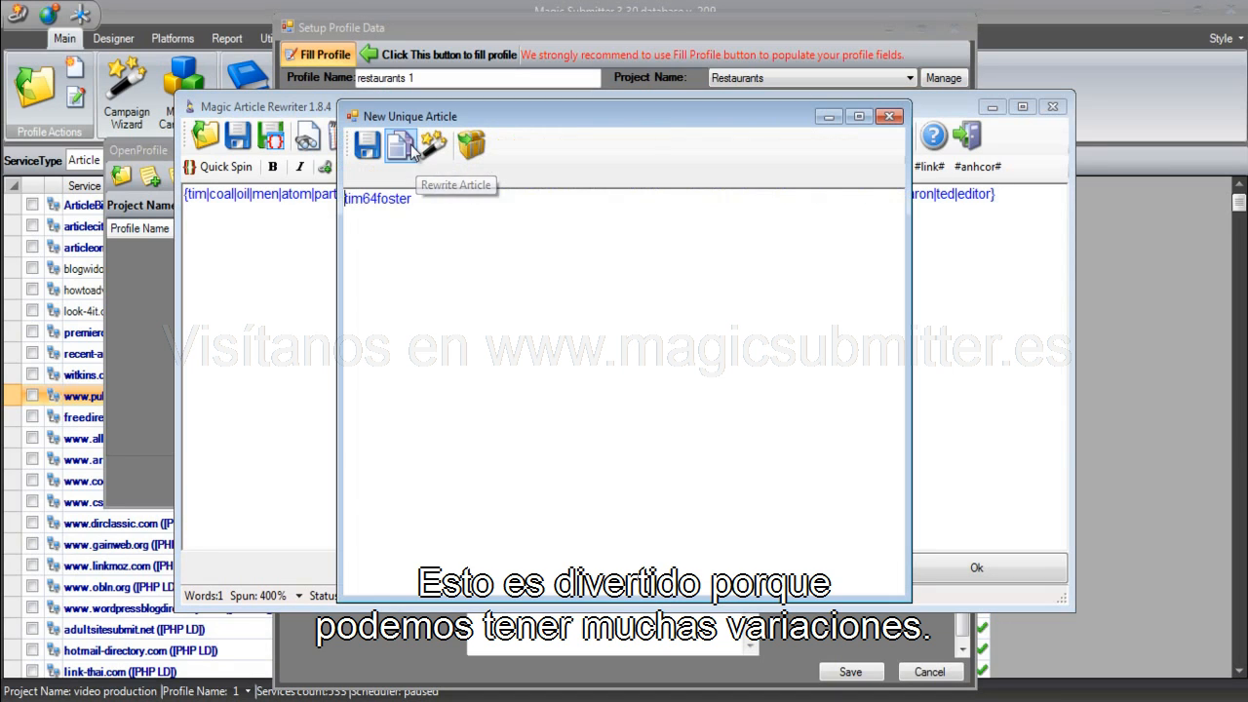
click(889, 117)
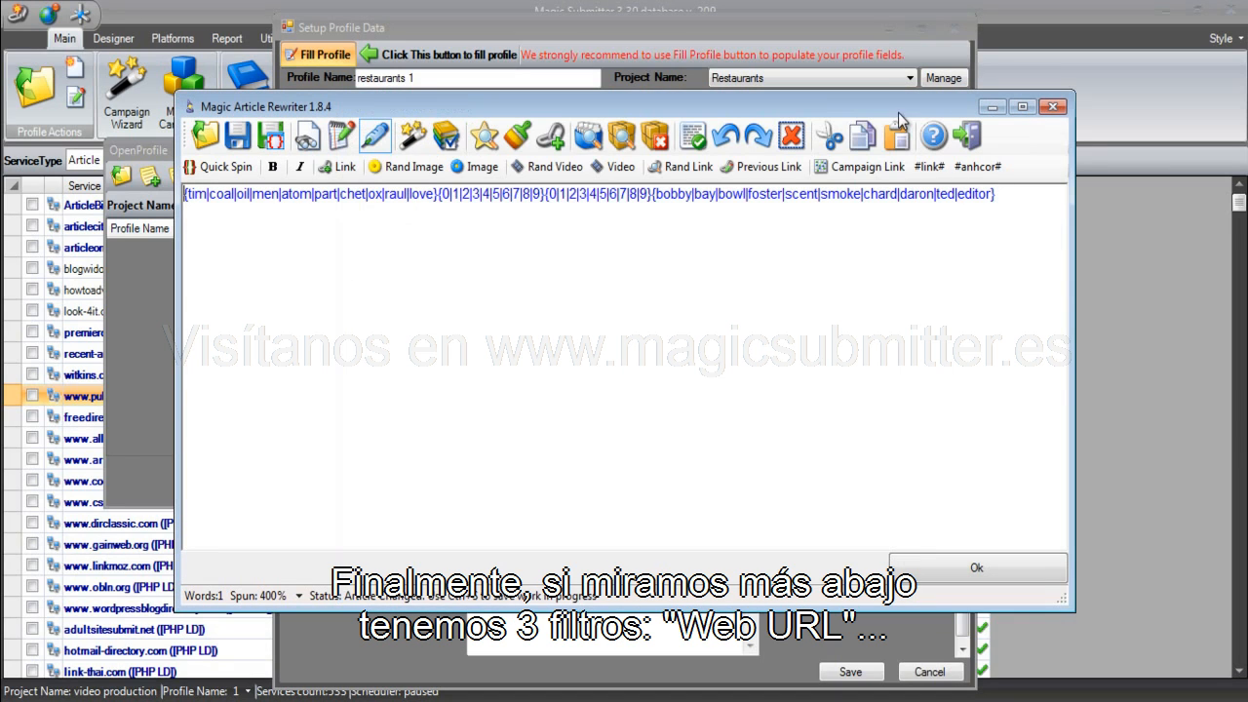
click(980, 565)
click(591, 504)
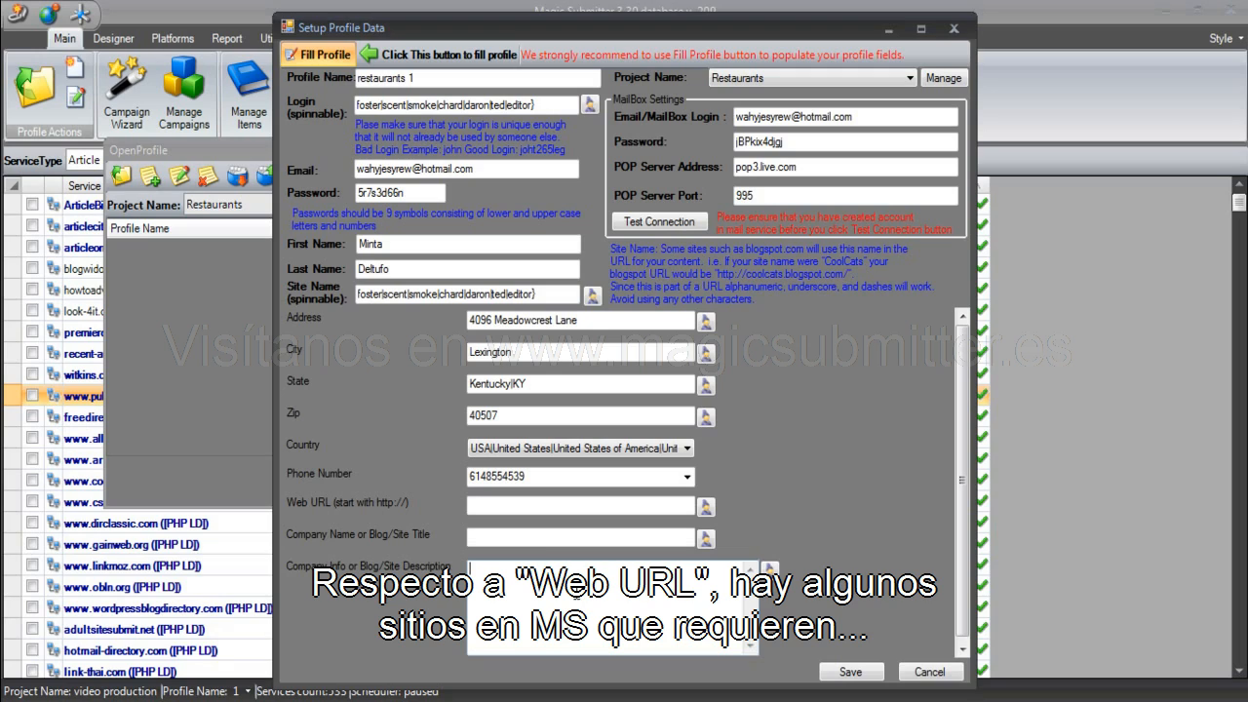
click(562, 506)
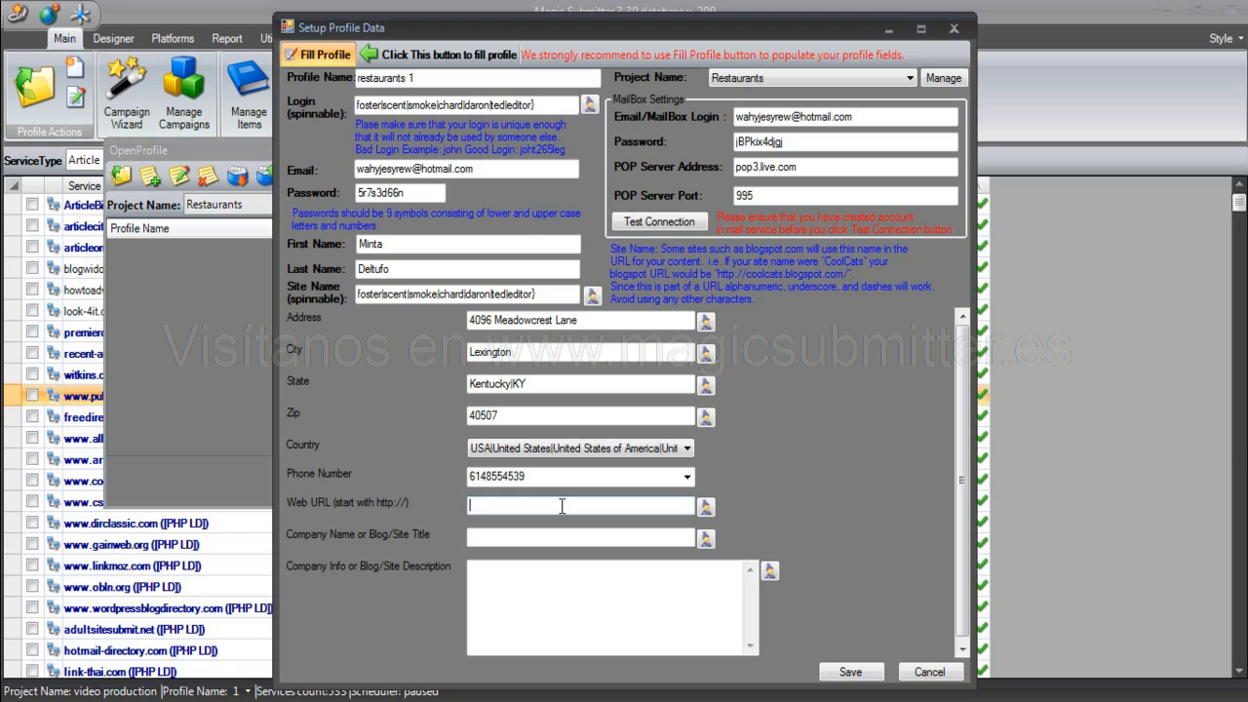
text(http://www.)
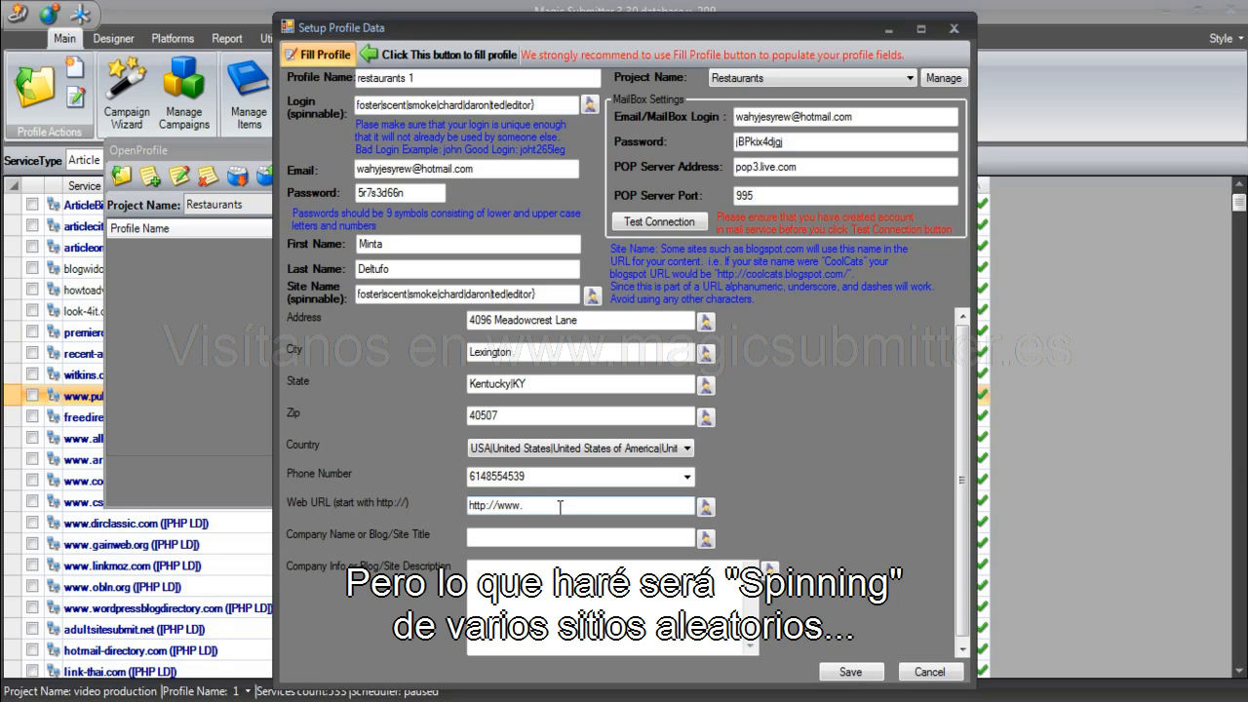
text({face)
text(bo)
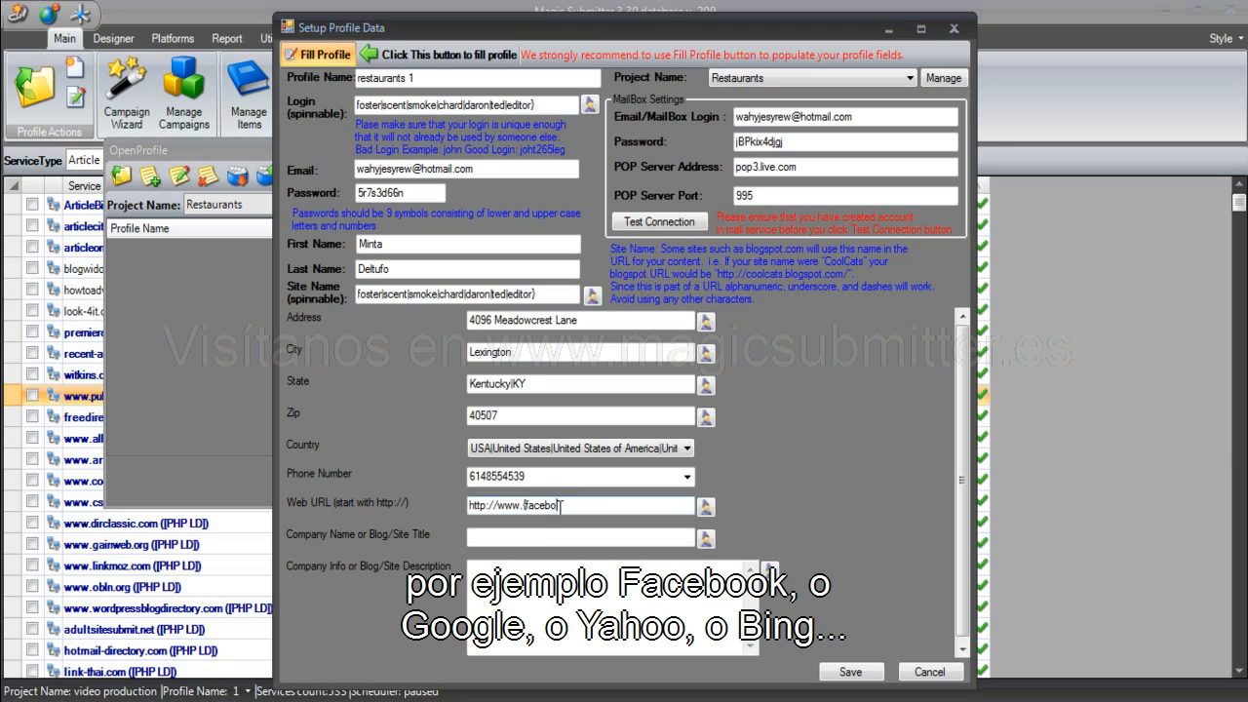
text(ok|google|yahoo|bing}.com)
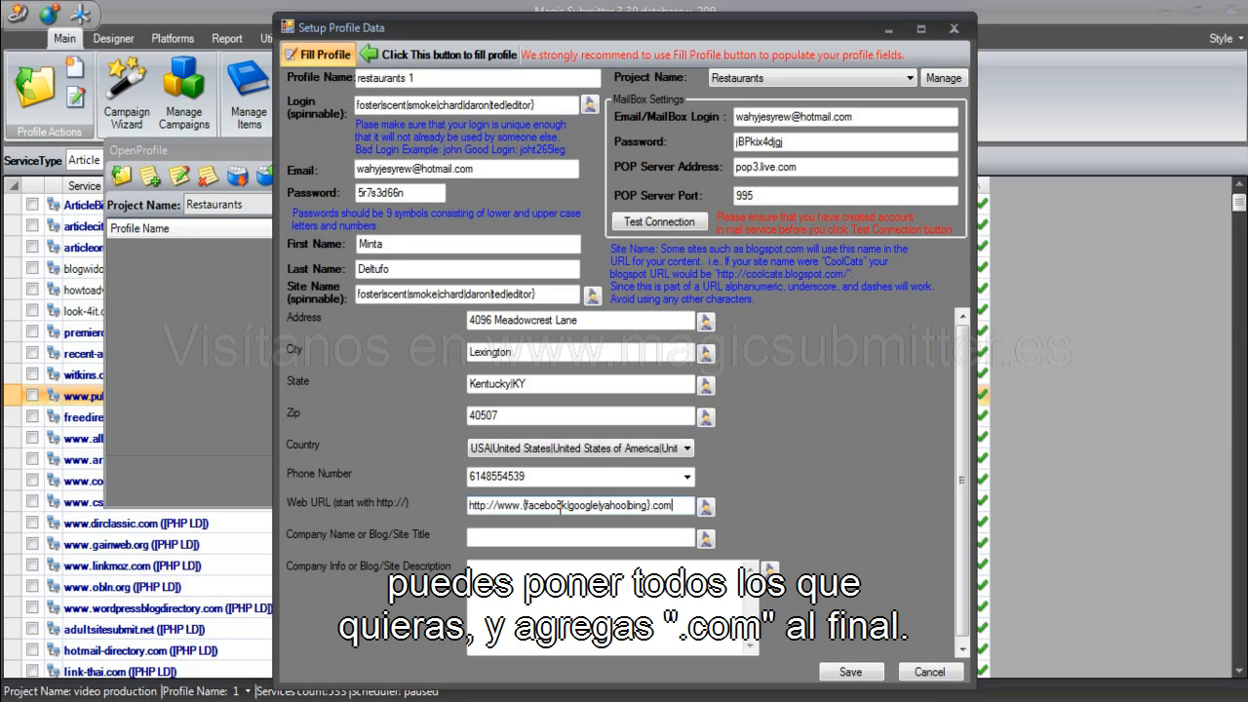
Preview a sample rewrite of the Web URL spin text in the article rewriter and return to the profile form
click(706, 506)
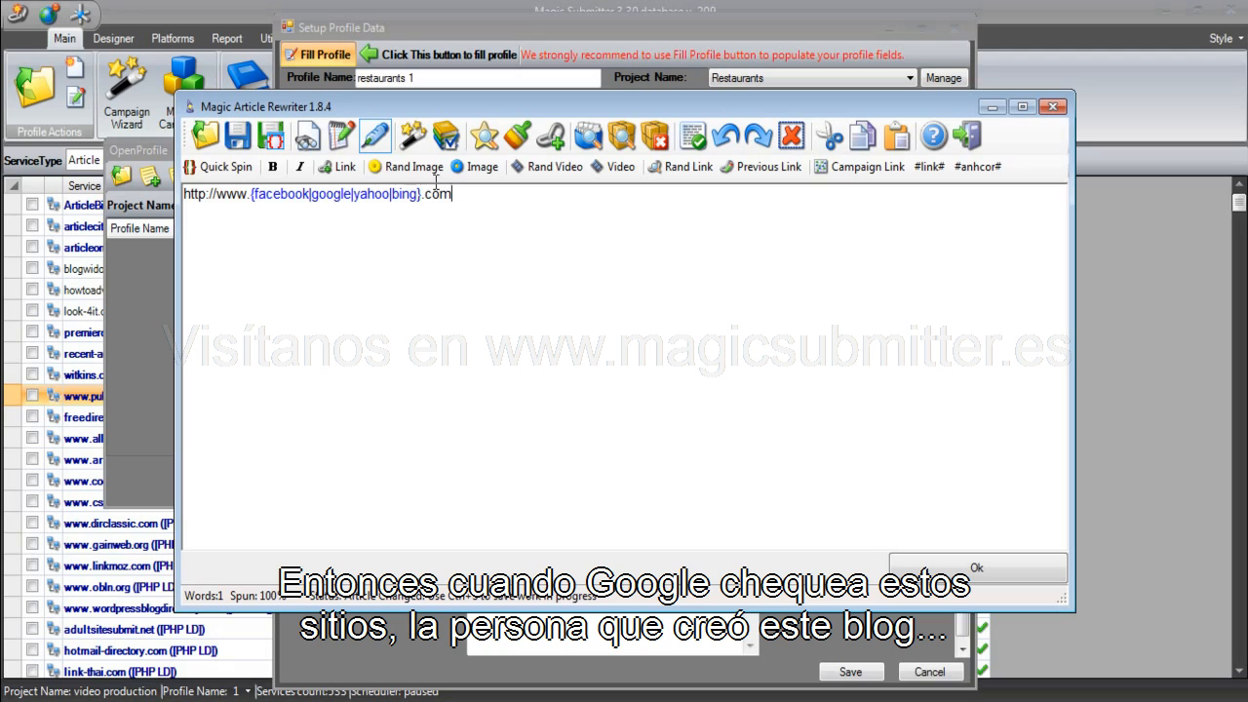
click(414, 136)
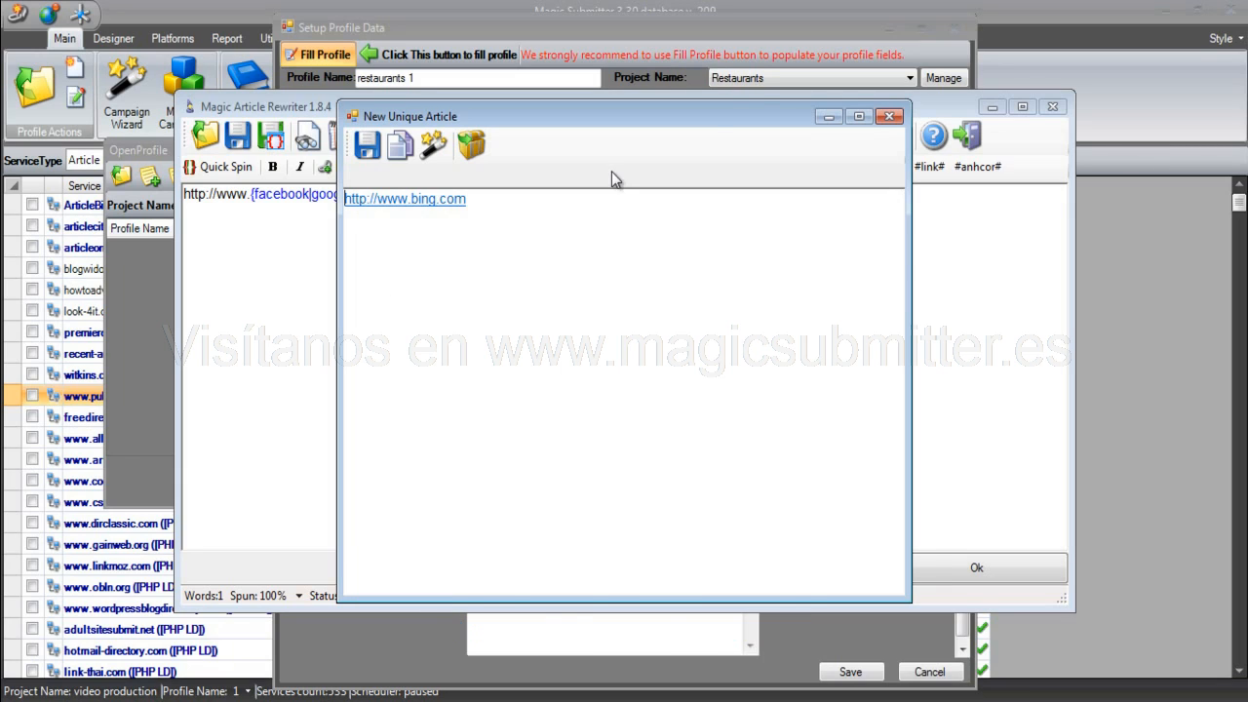
click(888, 116)
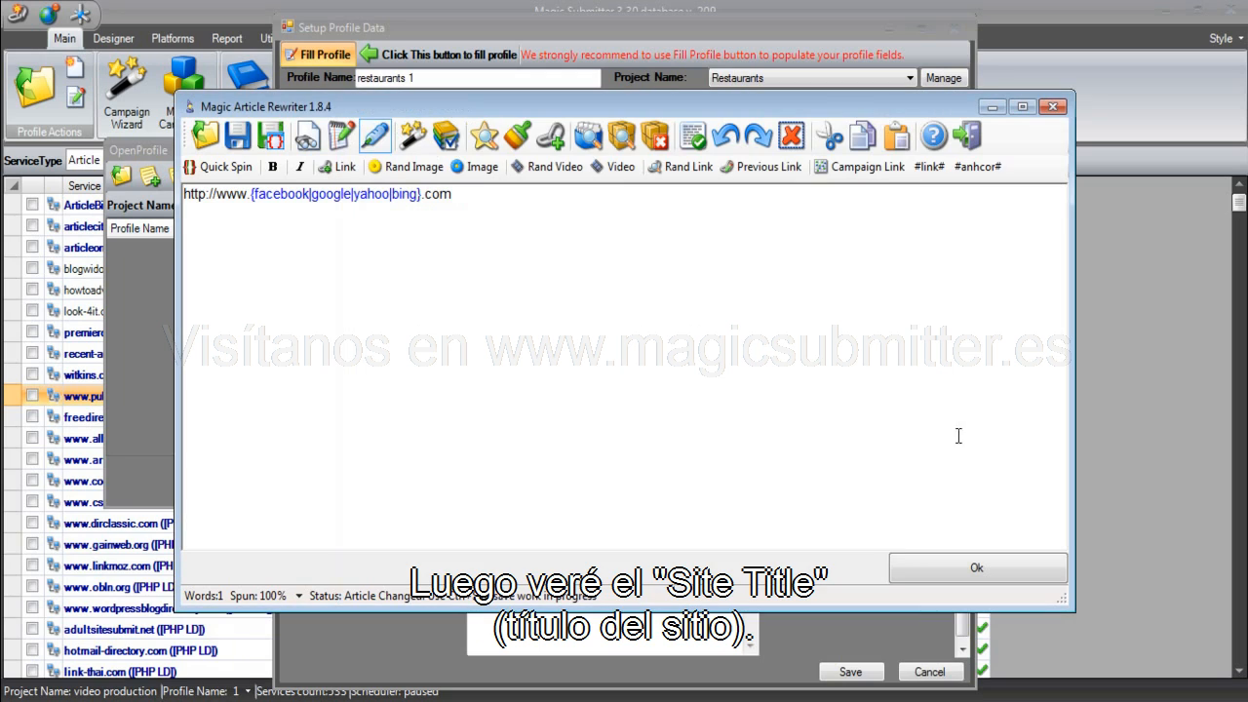
click(956, 581)
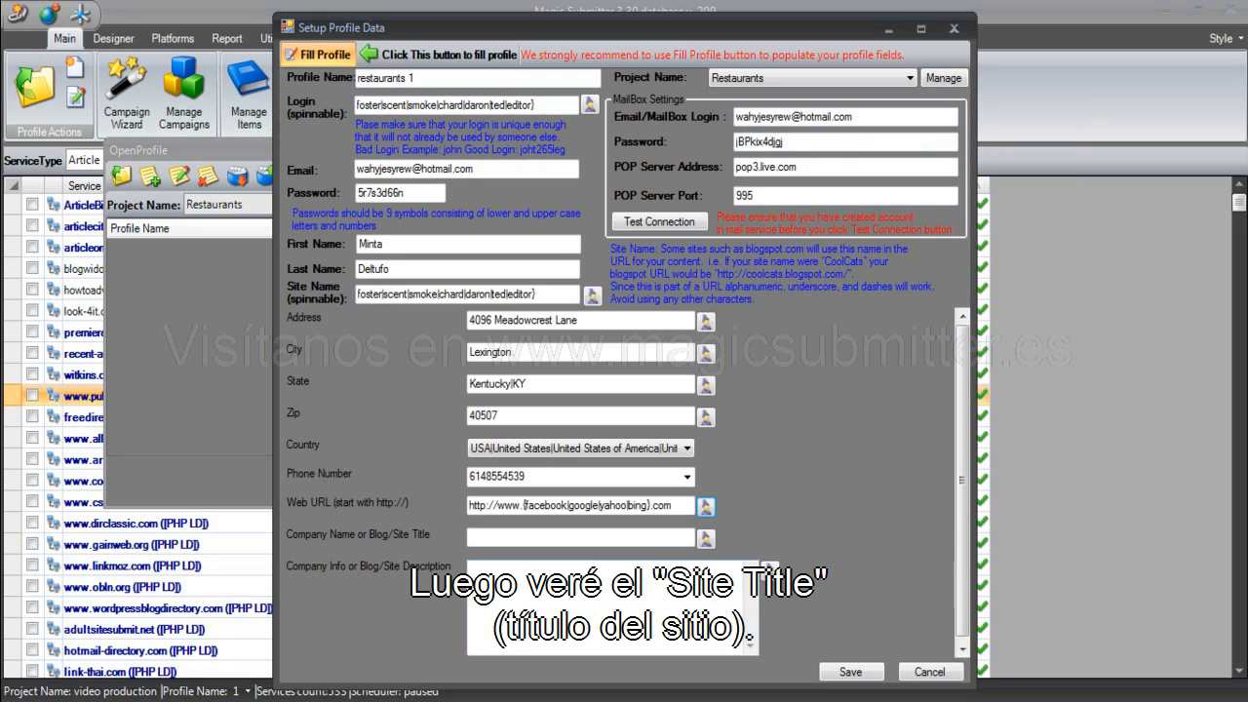
Enter "Restaurants Info Blog" as the company name or blog/site title through the article rewriter
click(553, 539)
click(706, 538)
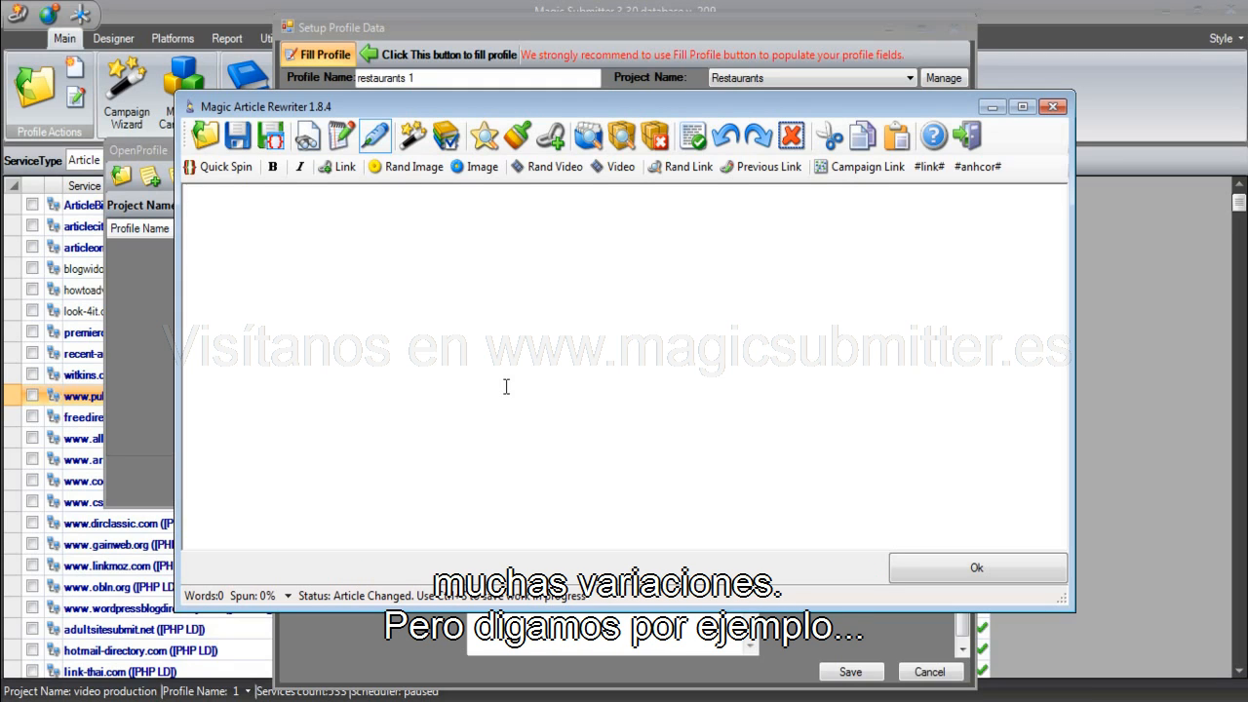
text(Rest)
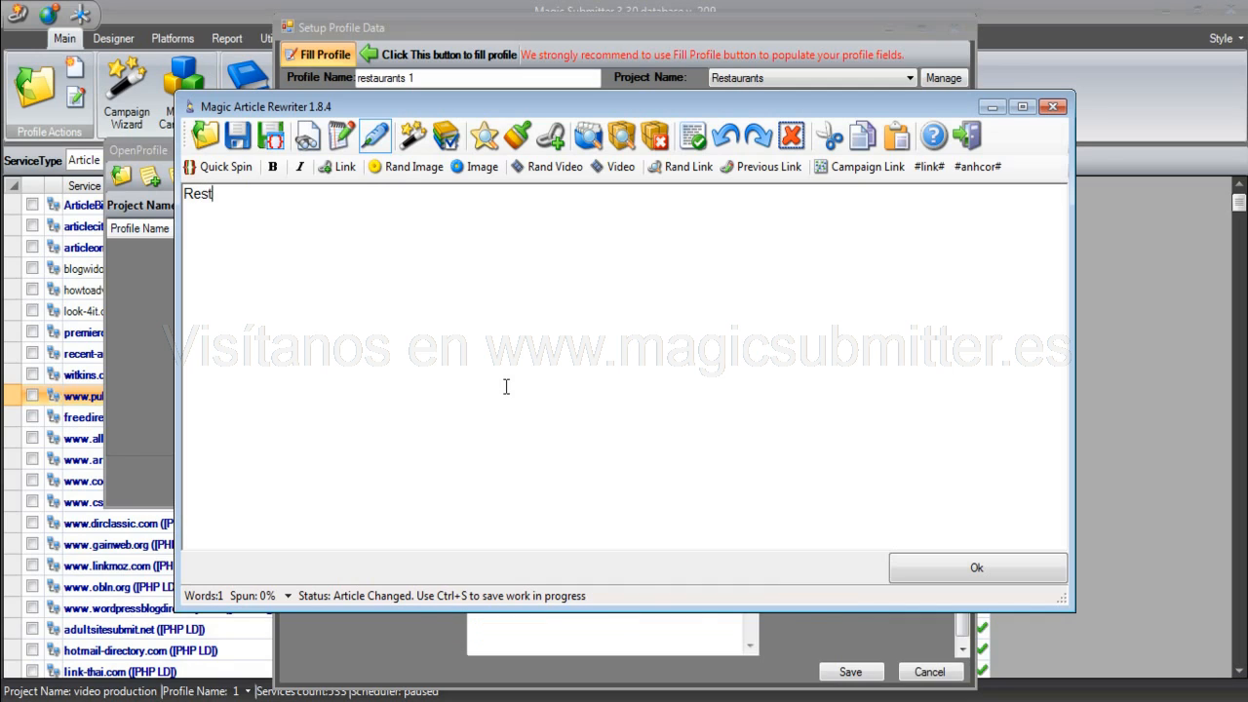
text(aurants )
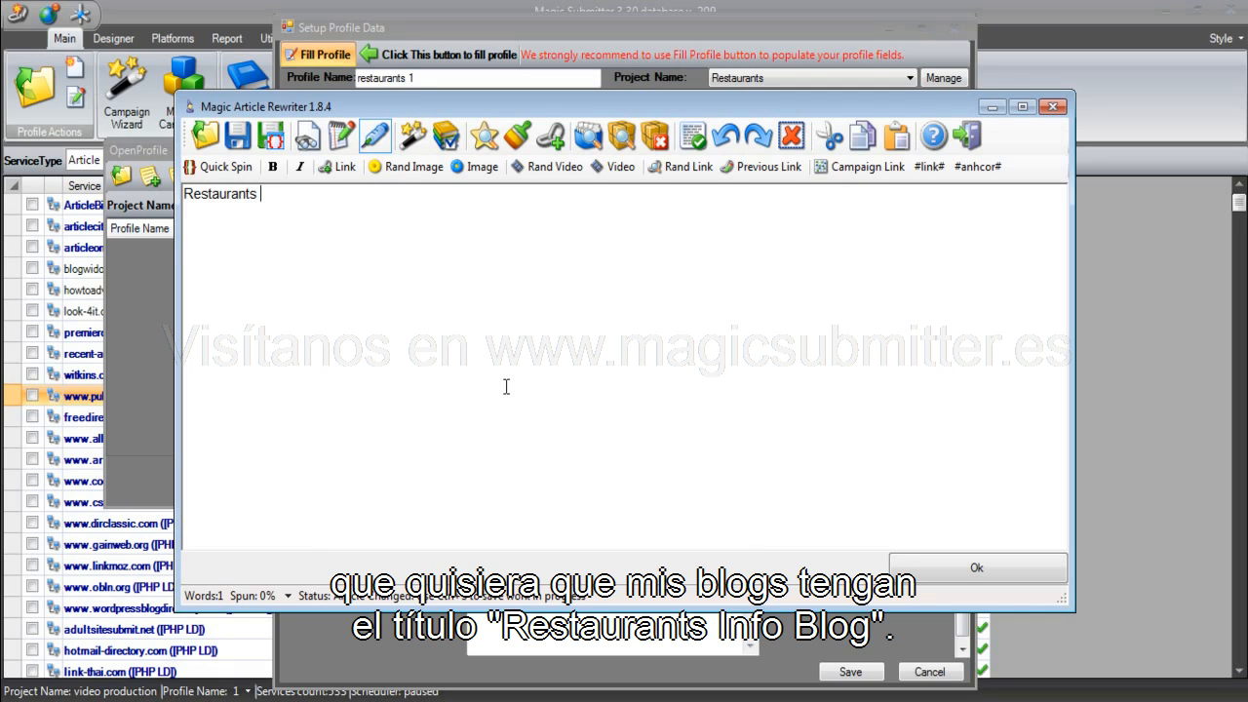
text(Info Blog)
click(958, 566)
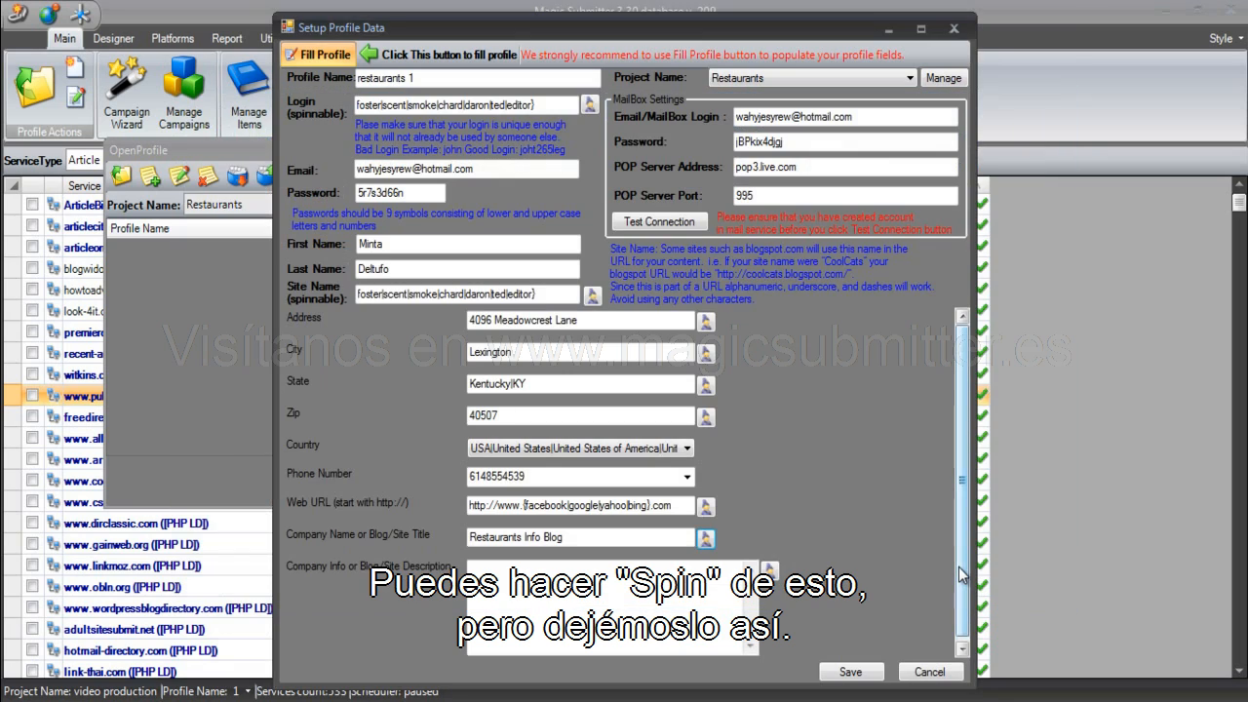
Make the last word of the site title spinnable so it reads "Restaurants Info {Blog|Site}"
click(543, 536)
text({Blog)
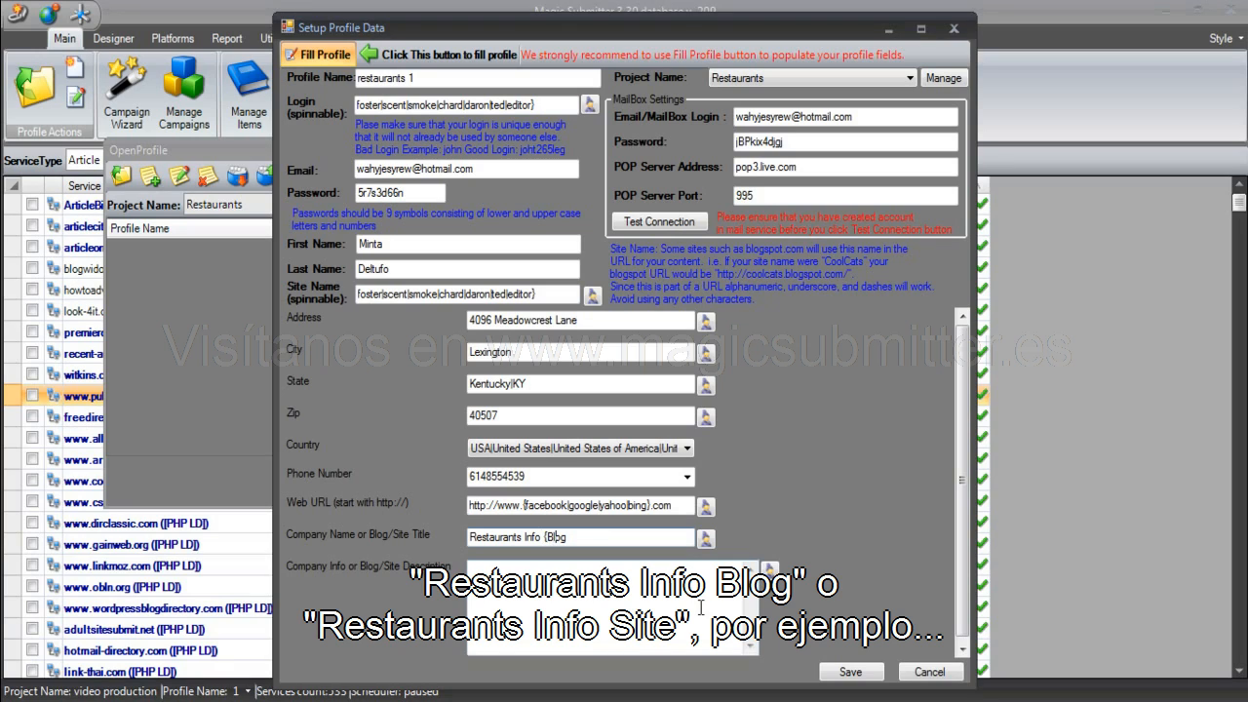
text(|Site})
Enter the site description "Check out this amazing blog that discusses all things related to the restaurants niche."
click(654, 612)
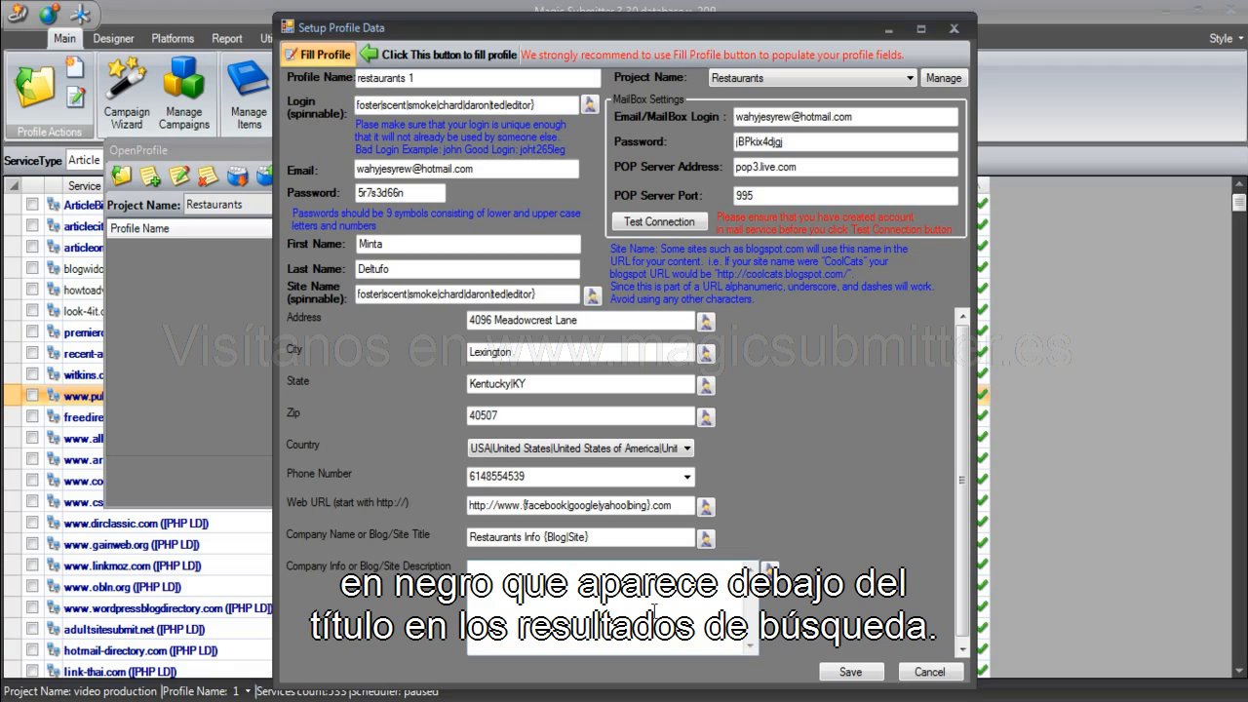
text(Check )
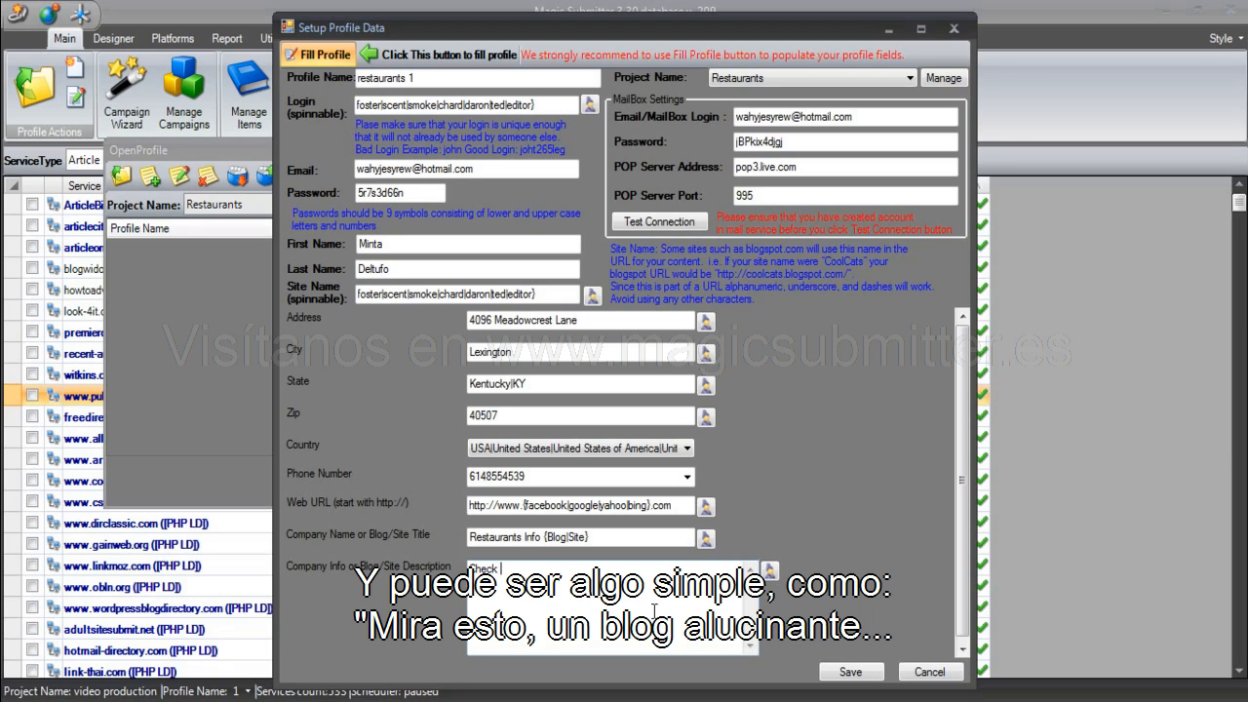
text(out this amazing blog that di)
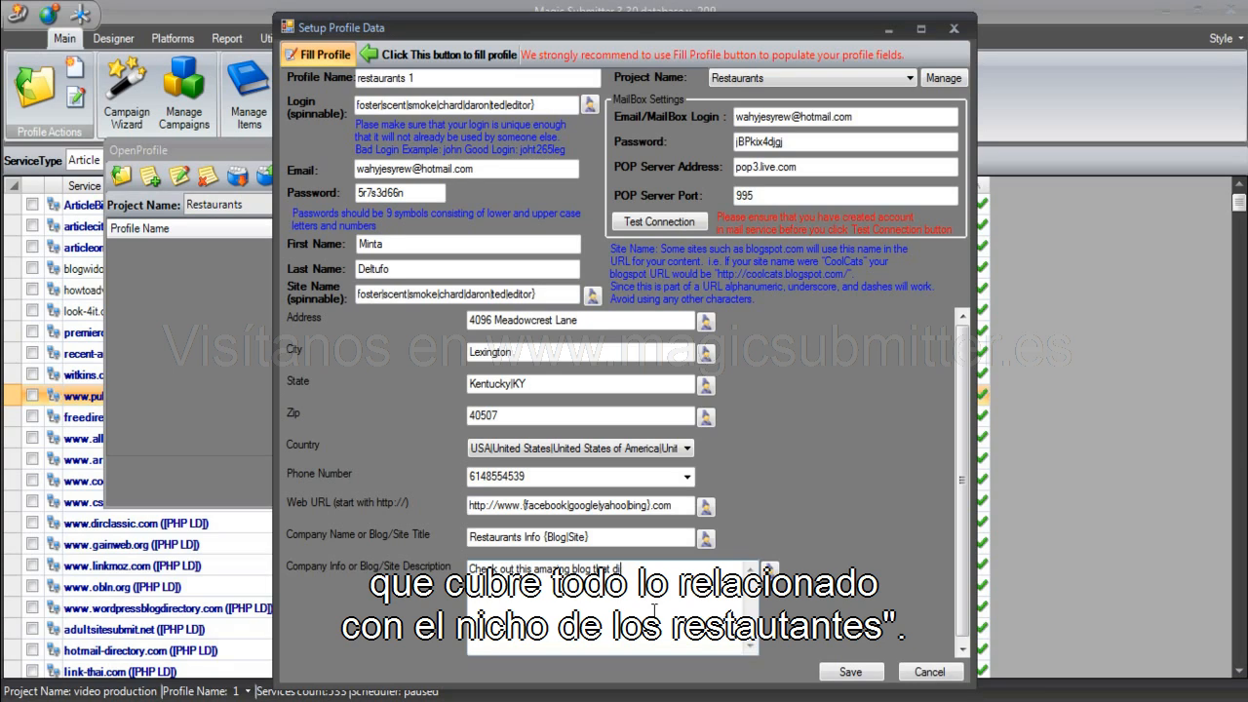
key(BackSpace)
key(BackSpace)
text(discusses all things related to the restaurants)
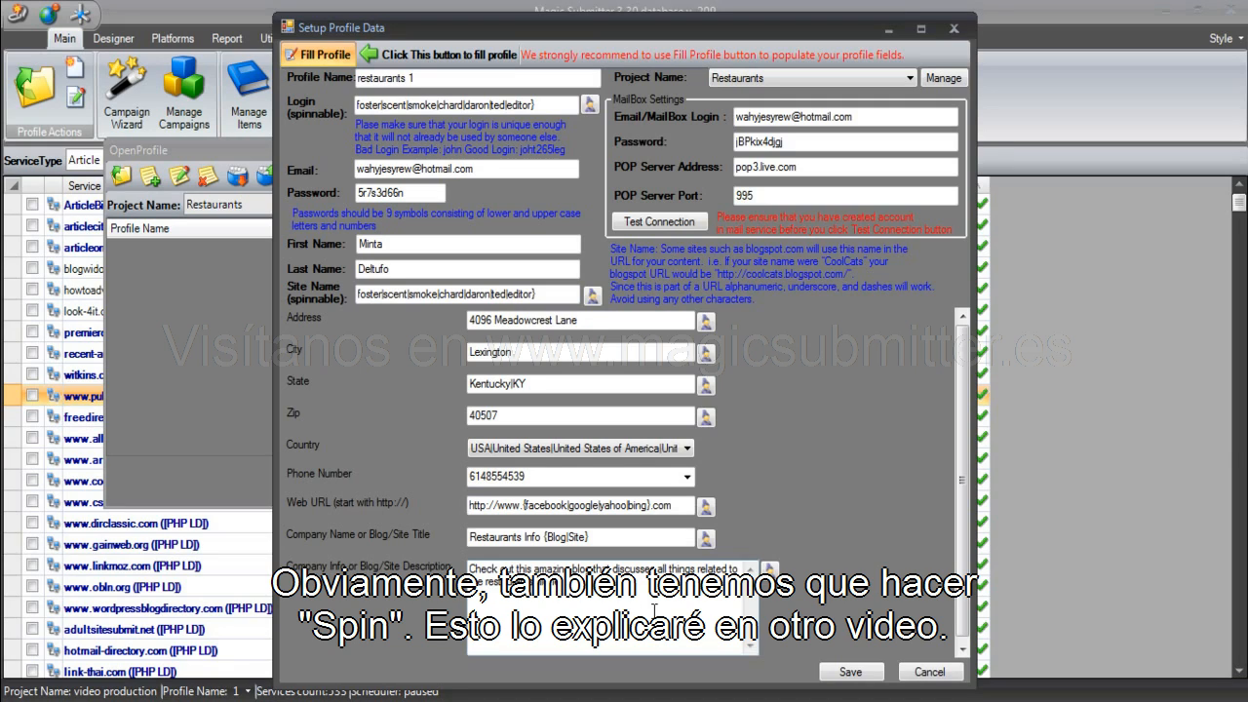
Open the site description in the article rewriter, define its synonyms, and spin "Check out" with "Look at" and "Take a look at"
click(771, 571)
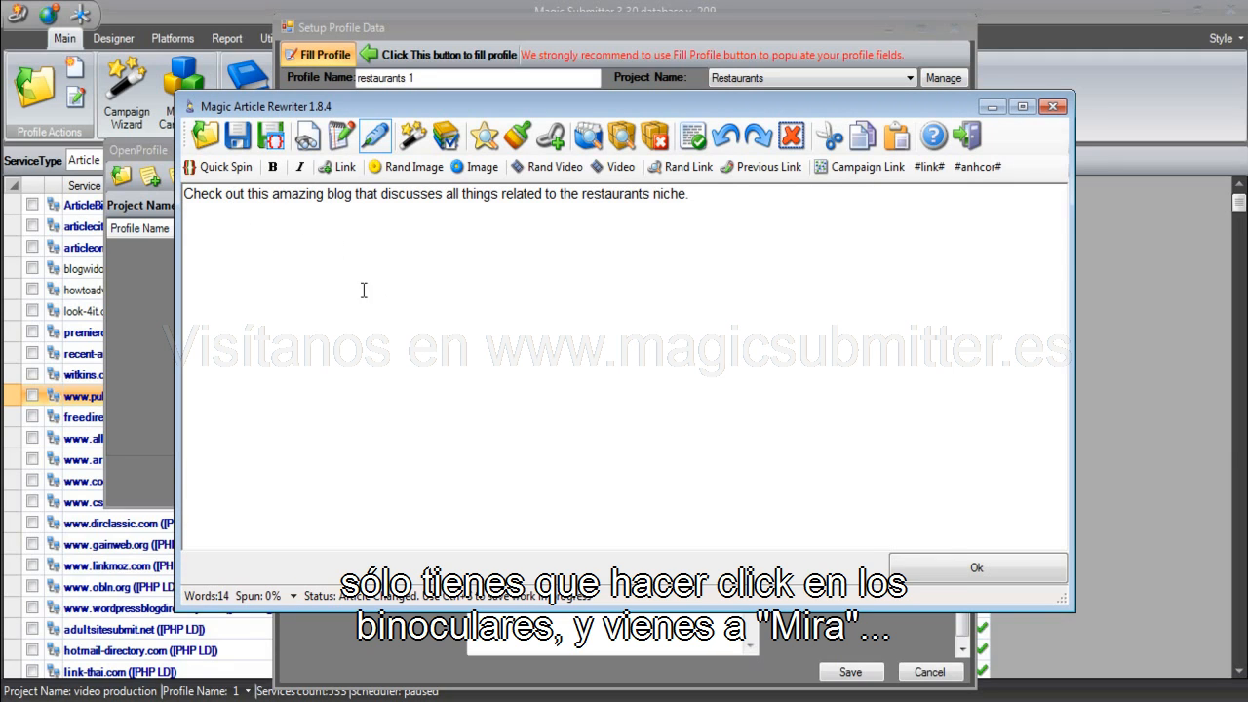
click(307, 137)
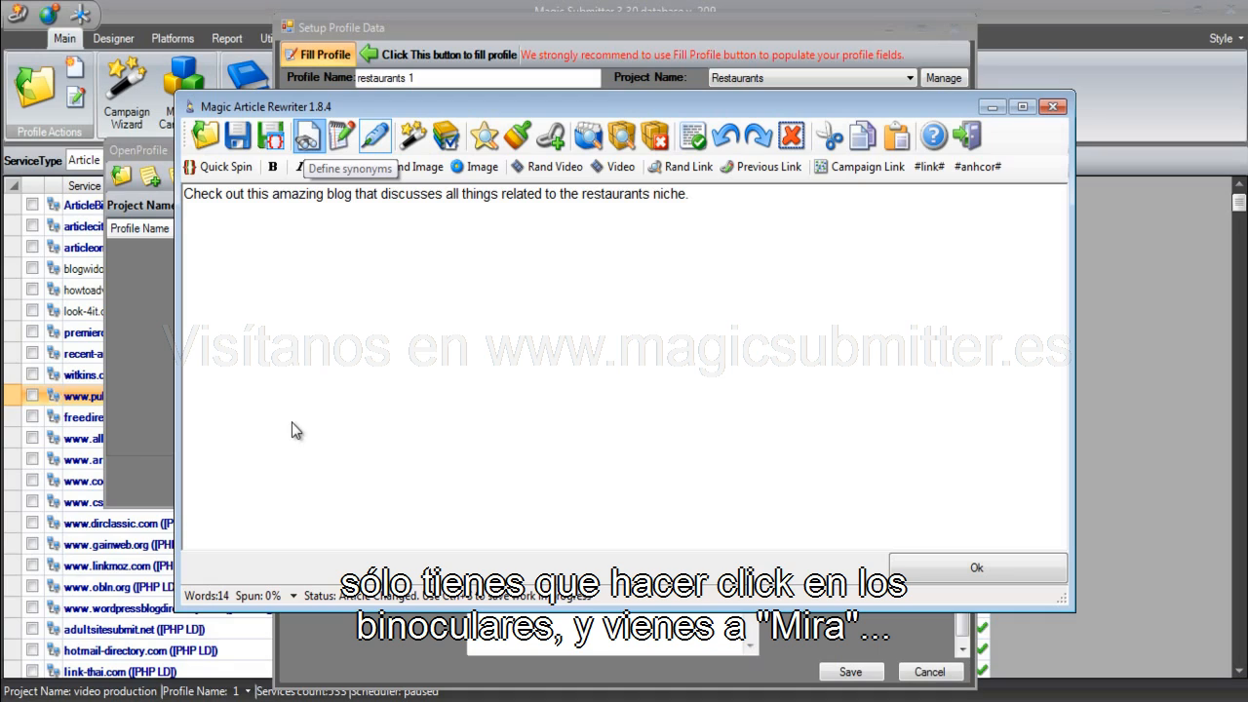
click(225, 195)
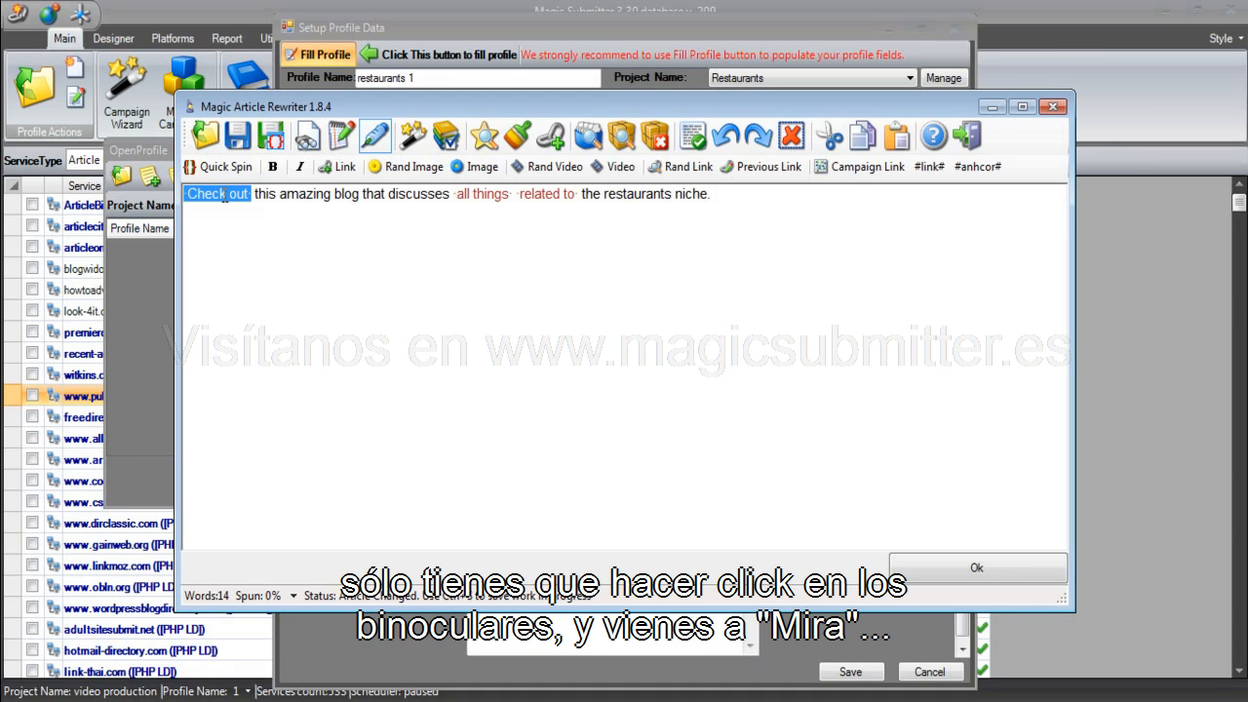
click(341, 137)
drag(517, 149, 316, 260)
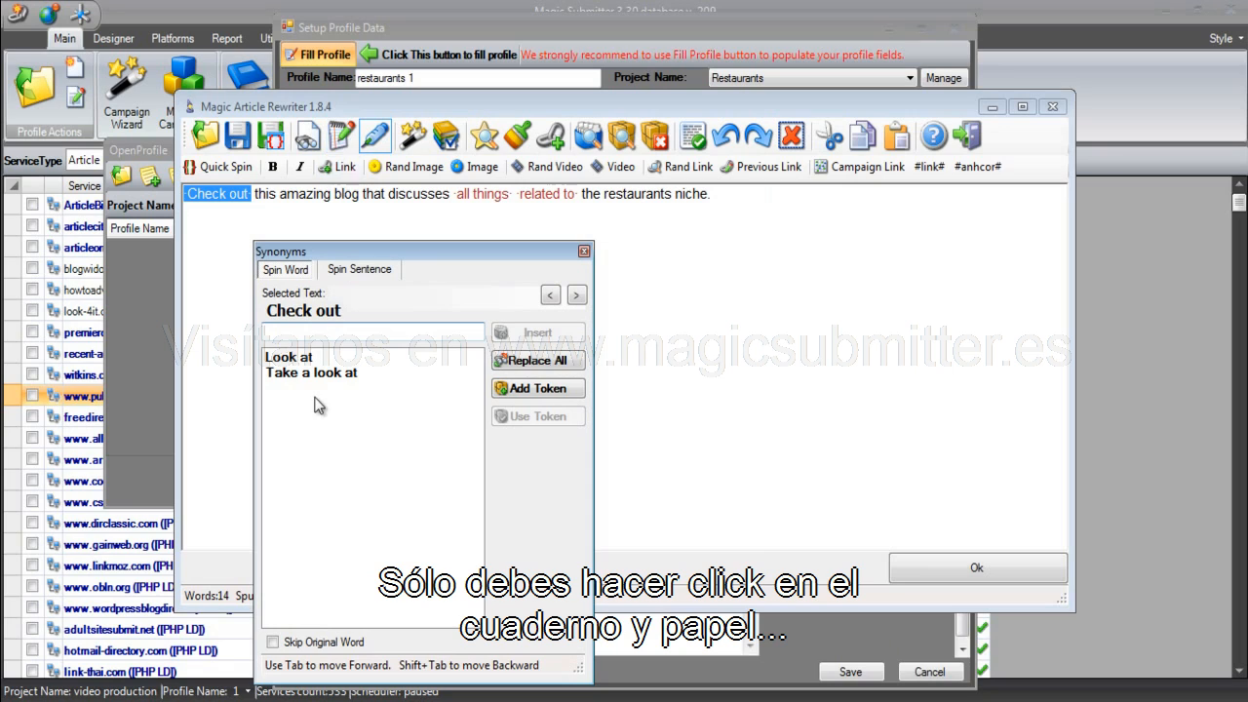
click(310, 358)
click(309, 373)
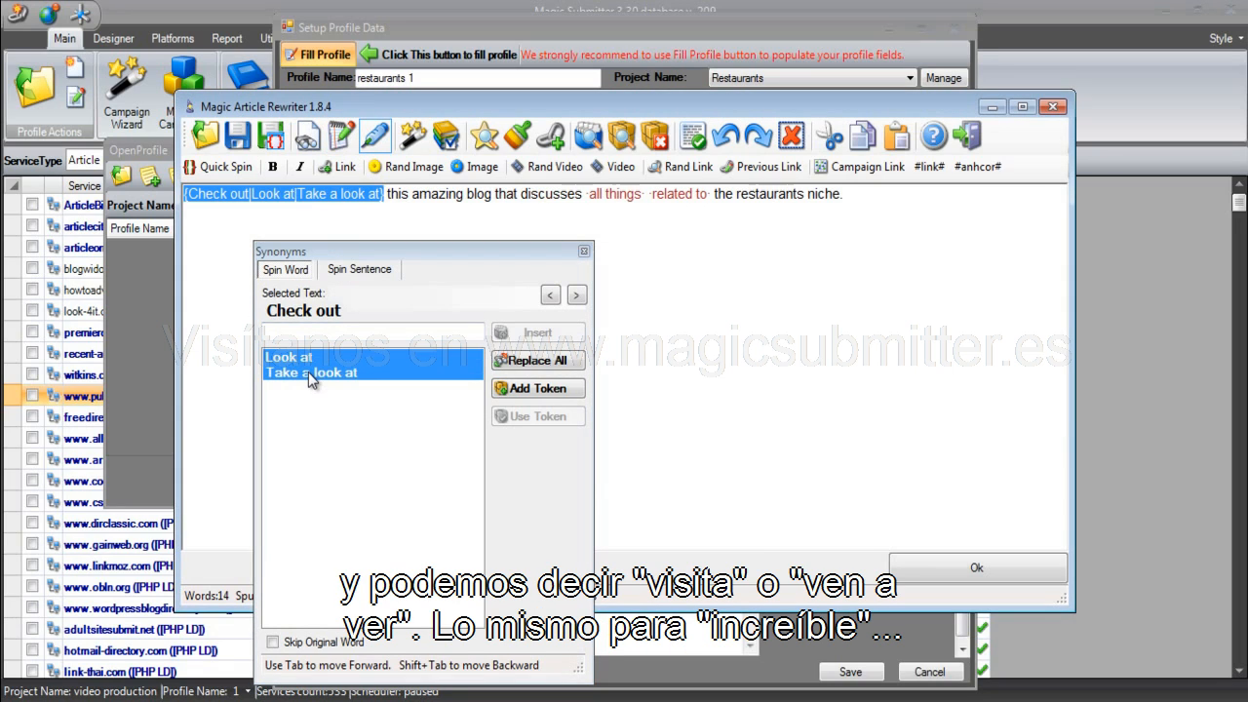
Add "fantastic", "incredible", "marvelous", "superb" and "remarkable" as spin synonyms for "amazing" in the description
key(Tab)
key(Tab)
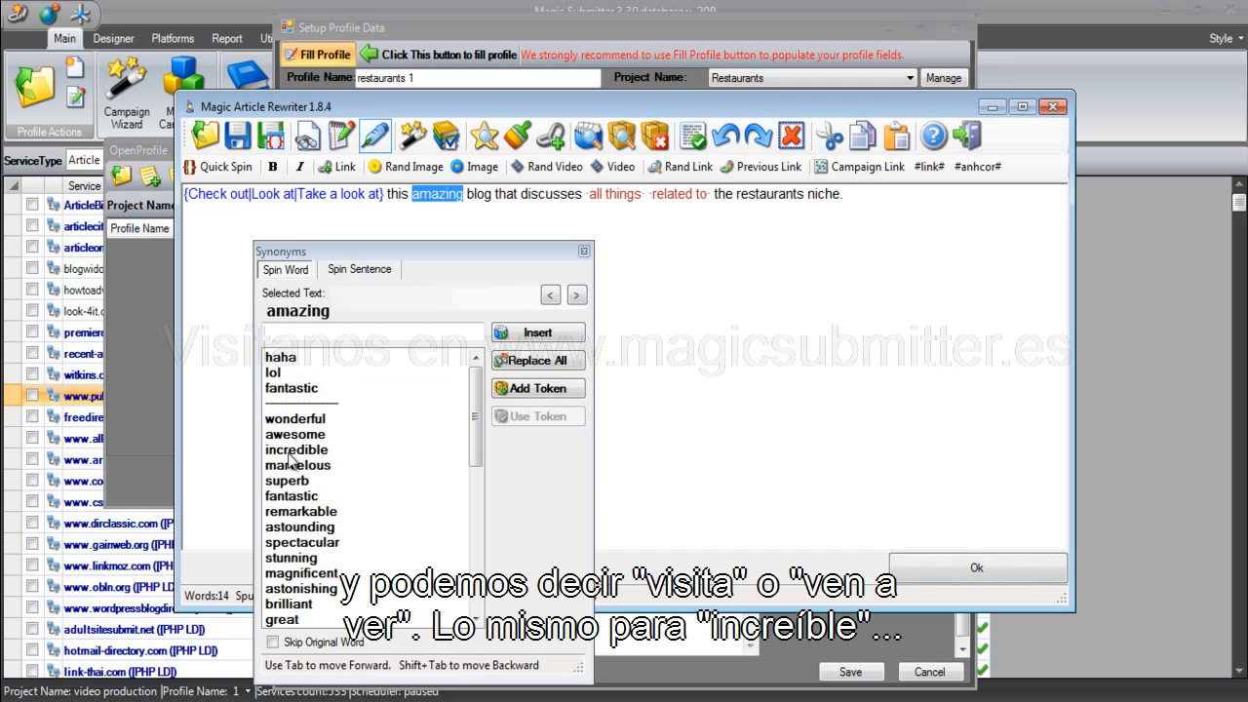
click(292, 389)
click(314, 450)
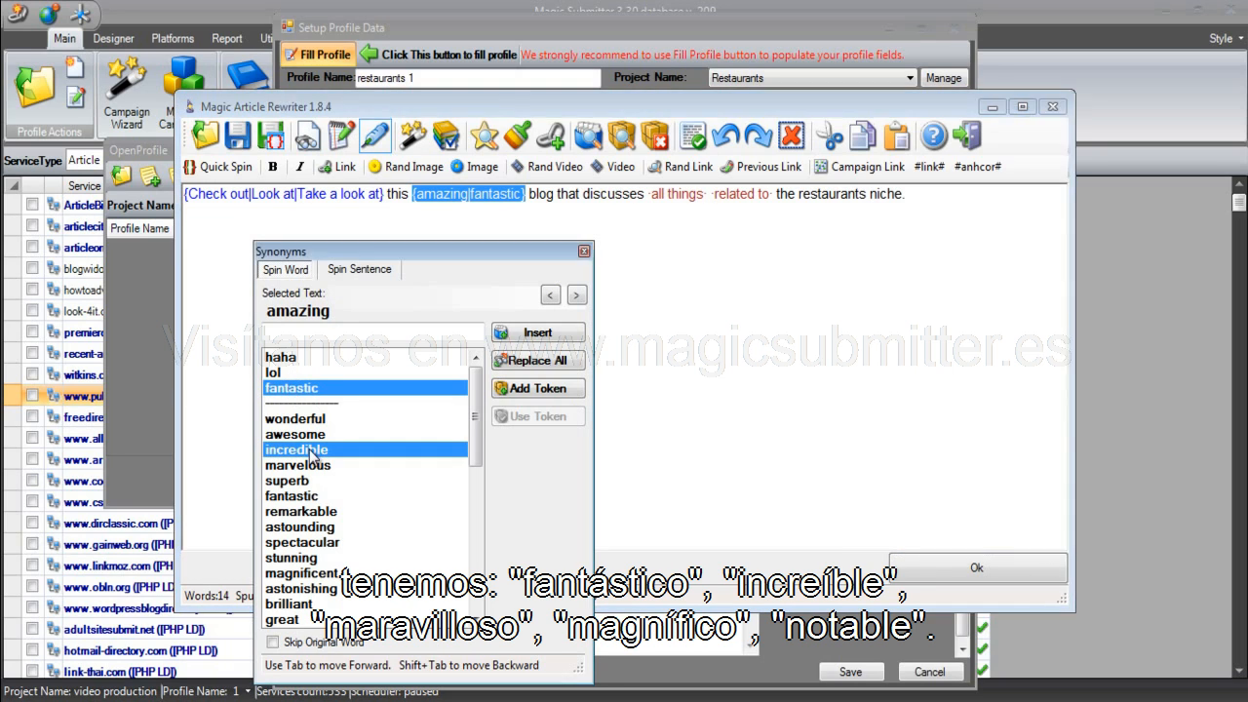
click(304, 467)
click(300, 482)
click(298, 497)
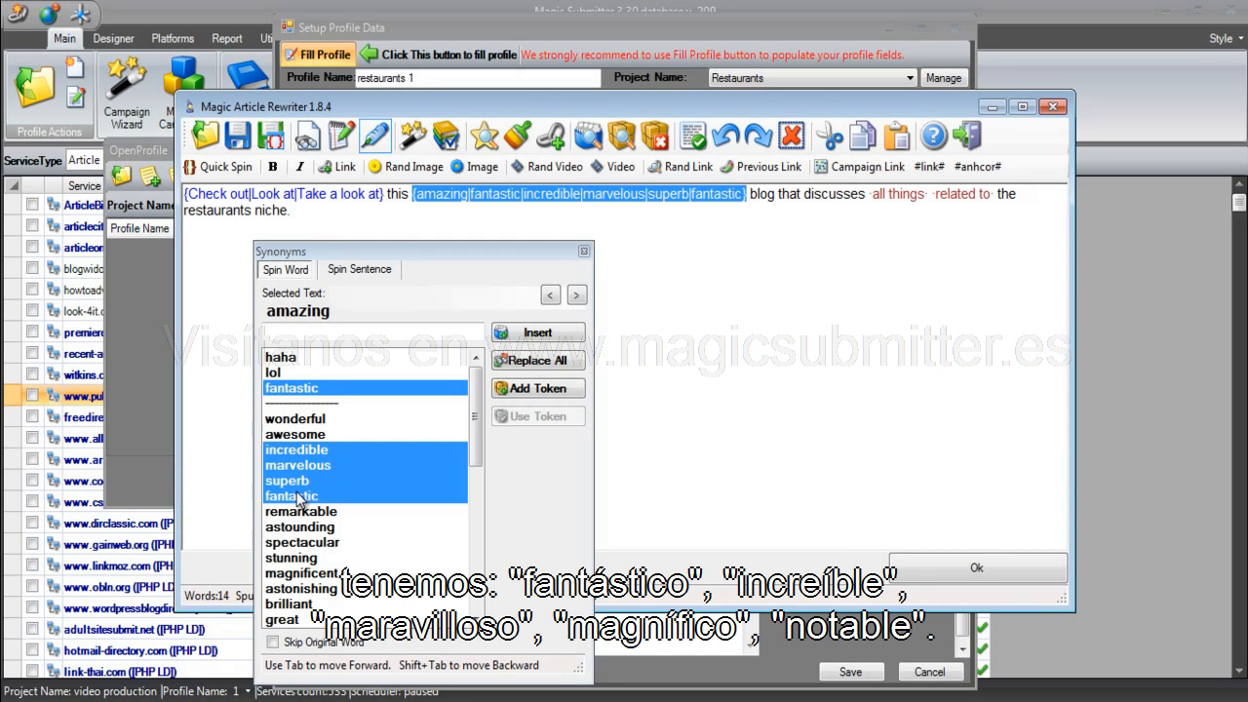
click(300, 514)
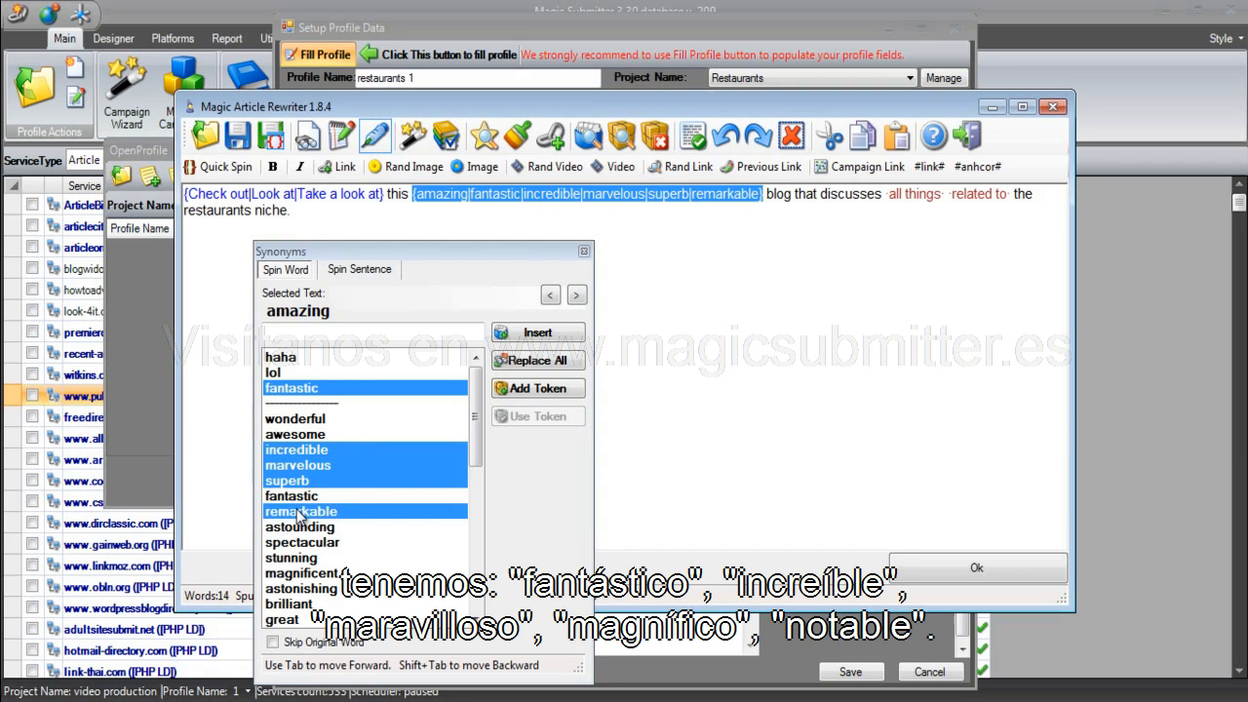
Add "weblog", "internet site", "webpage", "web page", "web publication", "website" and "web site" as spin synonyms for "blog"
key(Tab)
click(300, 356)
click(302, 361)
click(302, 359)
click(302, 373)
click(301, 388)
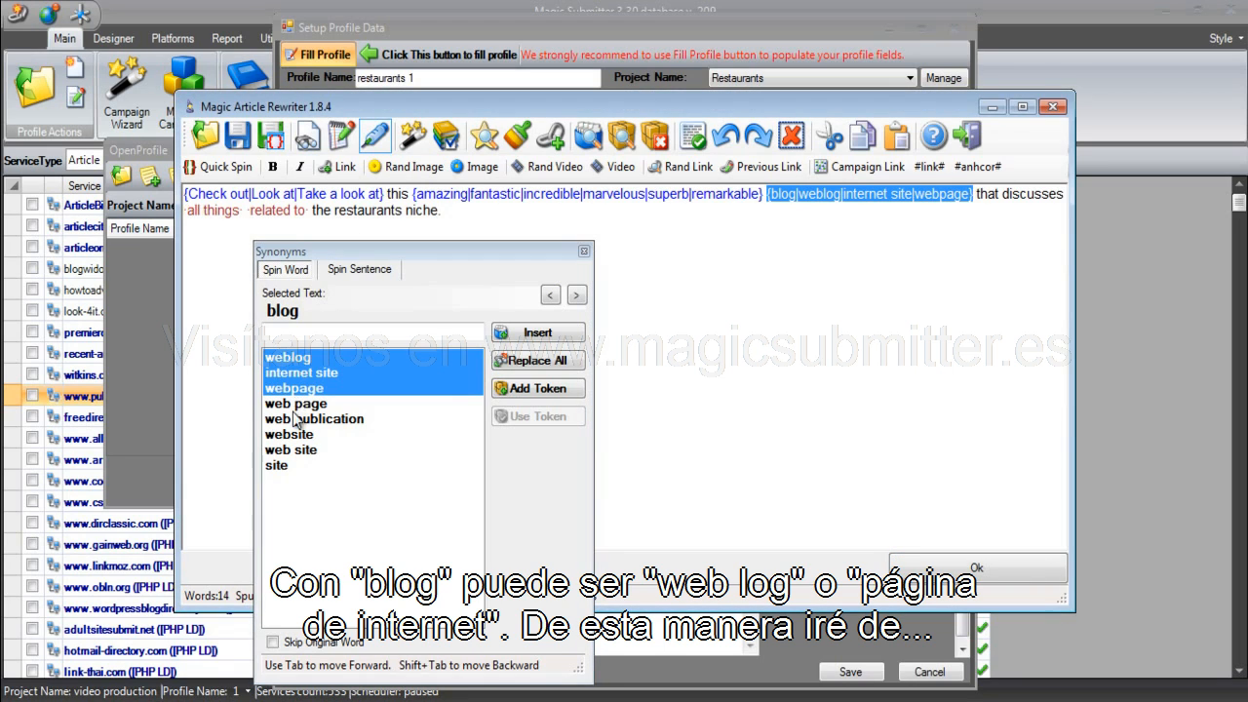
click(294, 418)
click(296, 403)
click(293, 433)
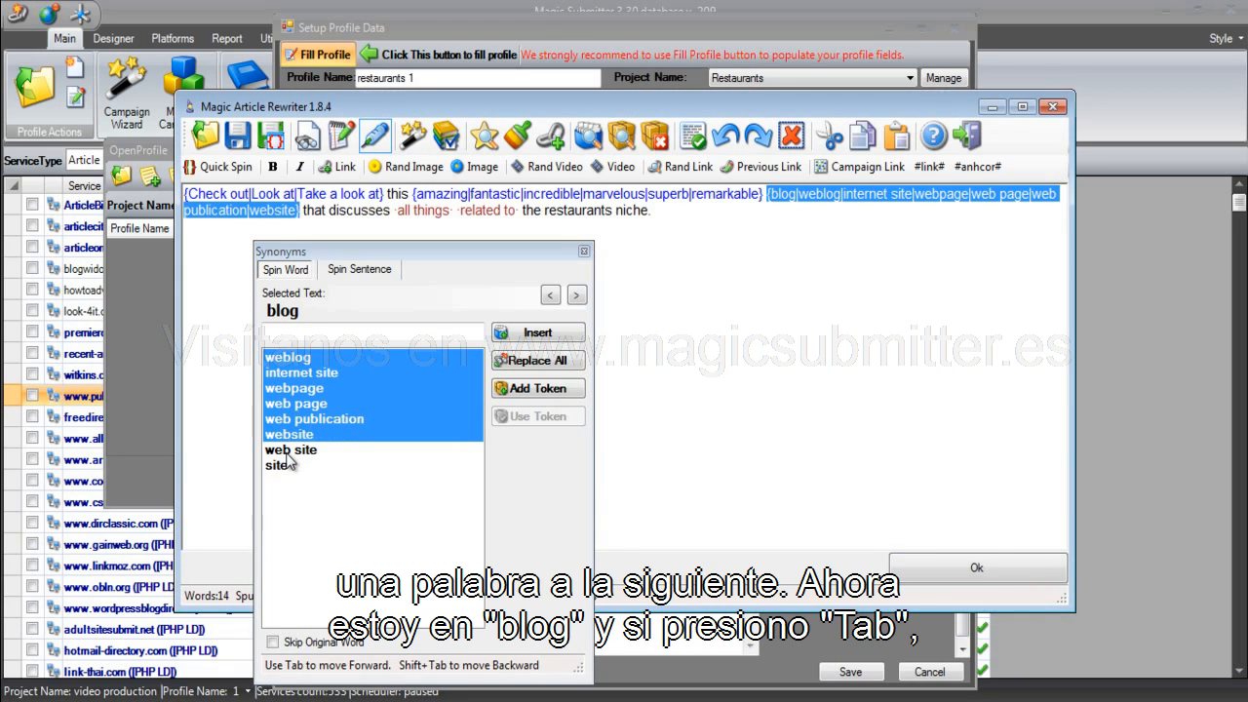
click(292, 450)
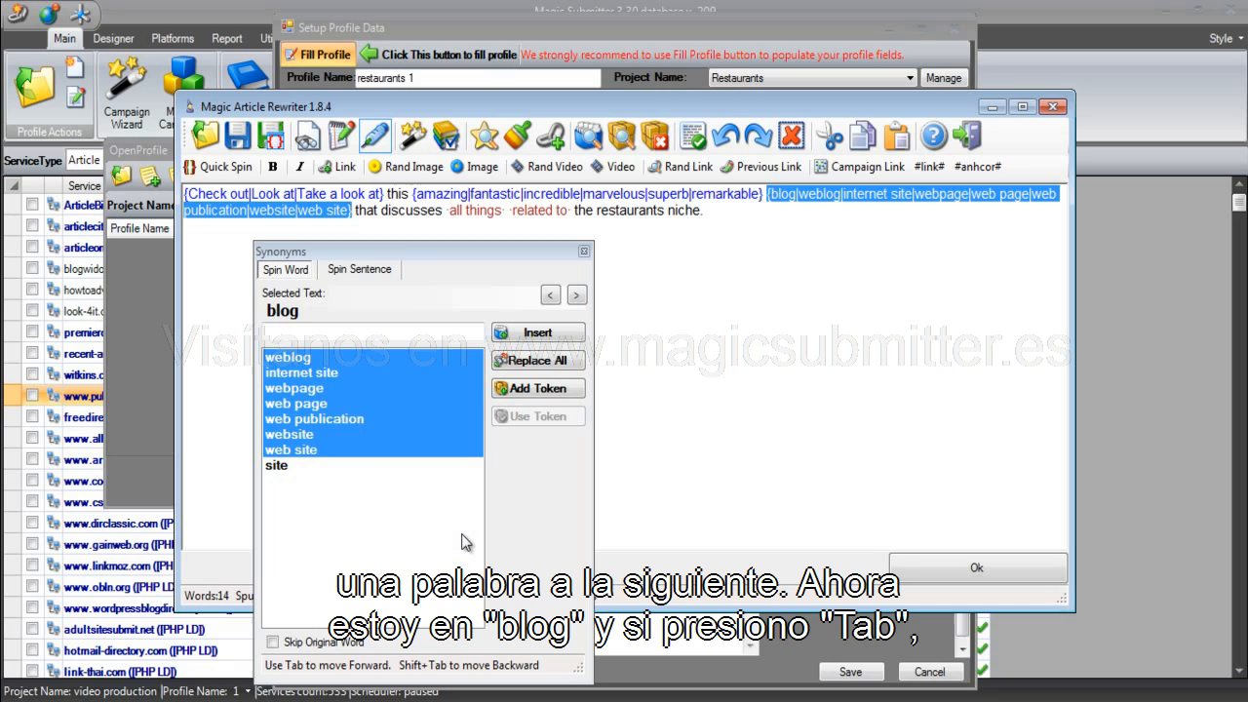
Add "covers", "looks at" and "talks about" as spin synonyms for "discusses" in the description
key(Tab)
key(Tab)
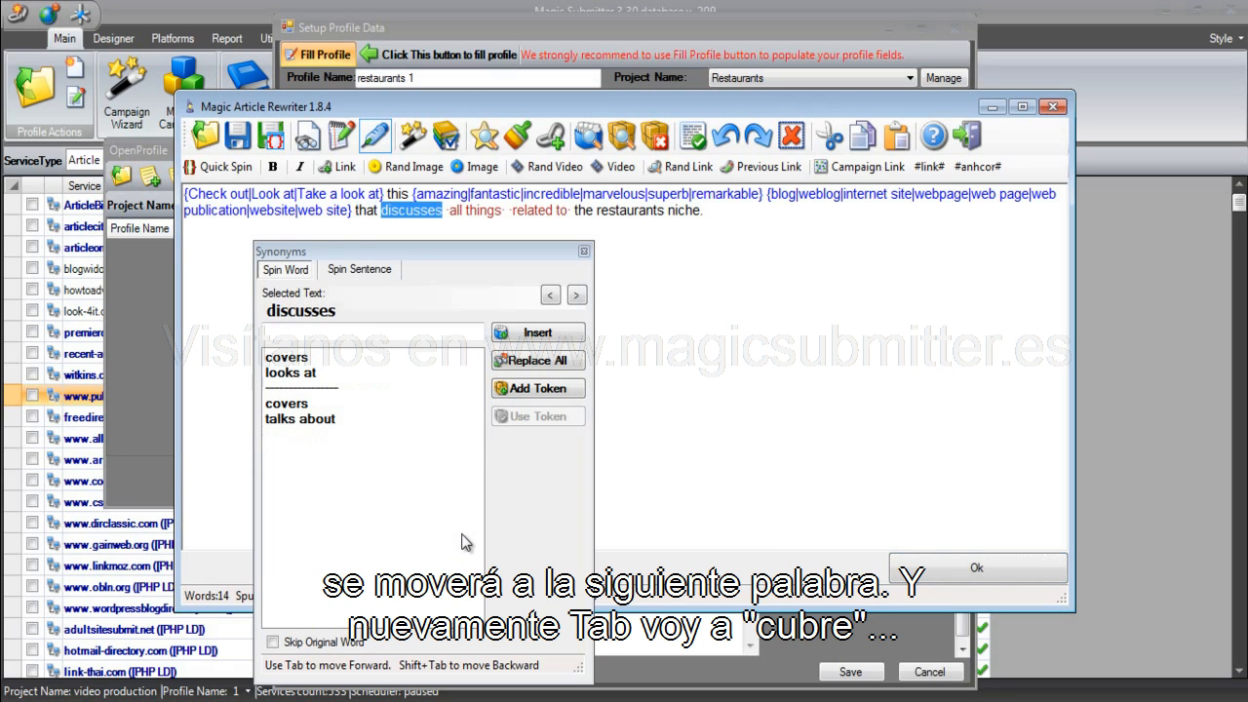
click(318, 358)
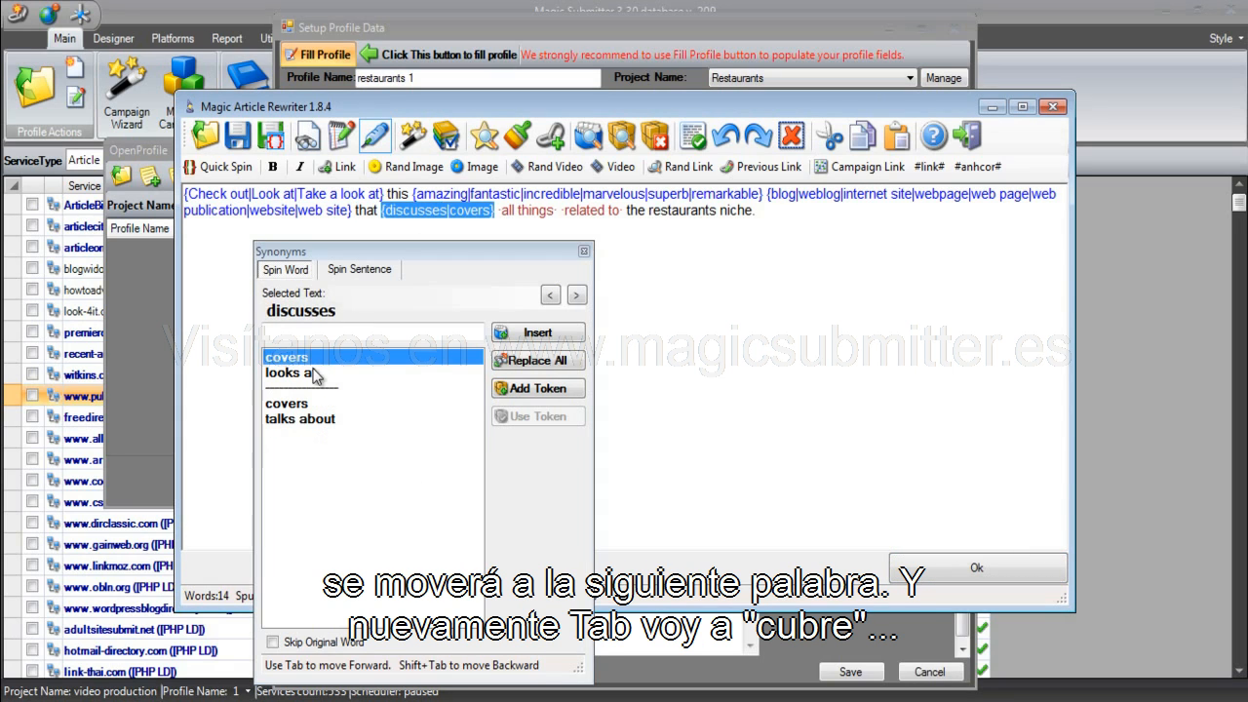
click(316, 373)
click(306, 418)
Spin "all things" with "everything" and "related to" with "associated with" in the description
key(Tab)
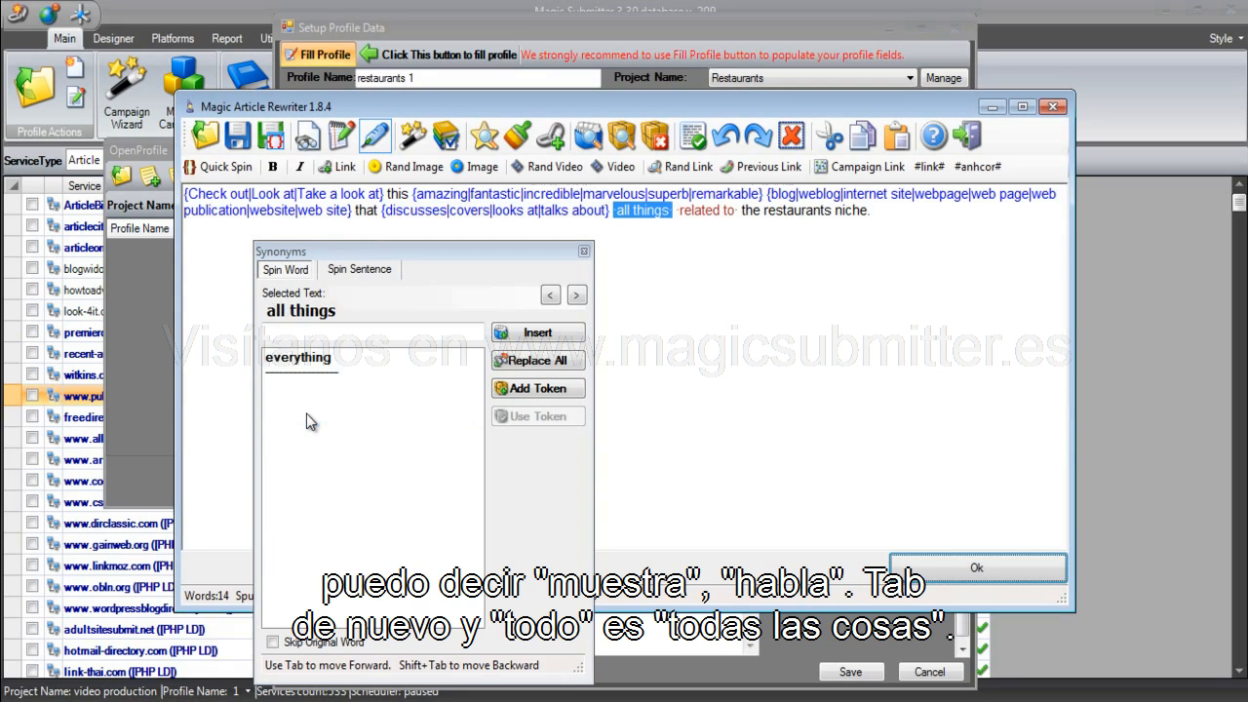
click(307, 359)
key(Tab)
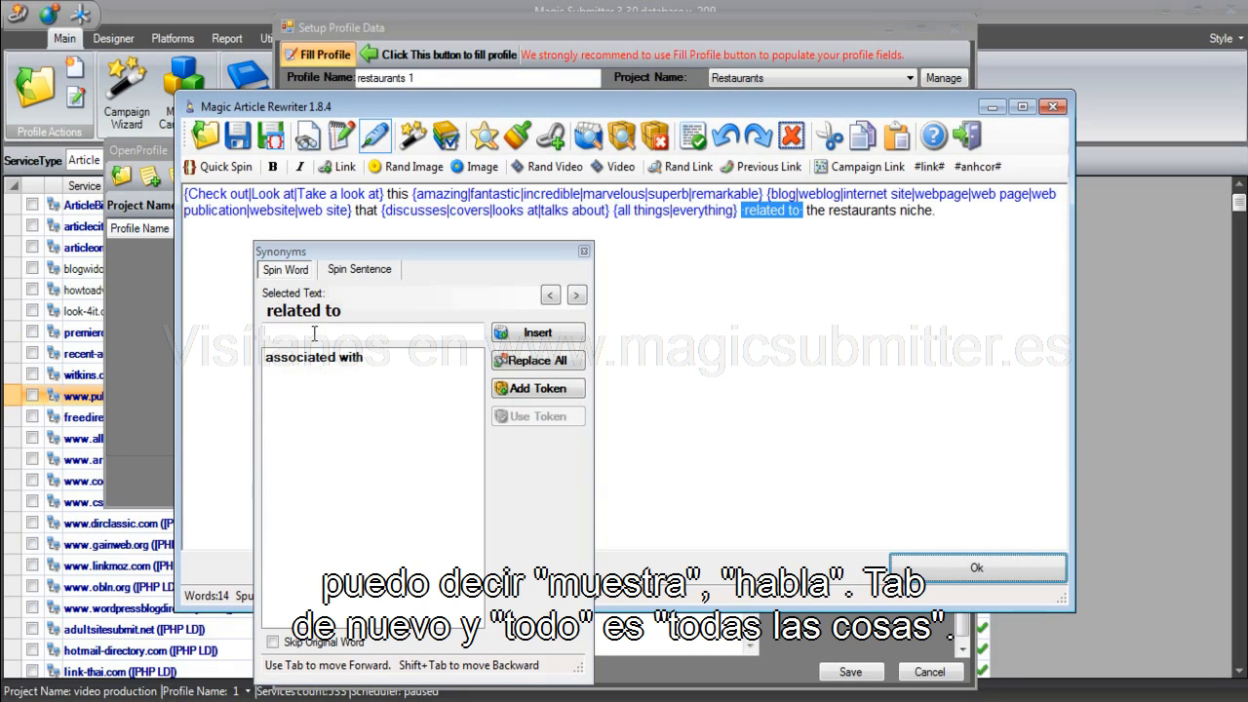
click(310, 359)
Add "eating places", "dining places" and "dining establishments" as spin synonyms for "restaurants" in the description
key(Tab)
key(Tab)
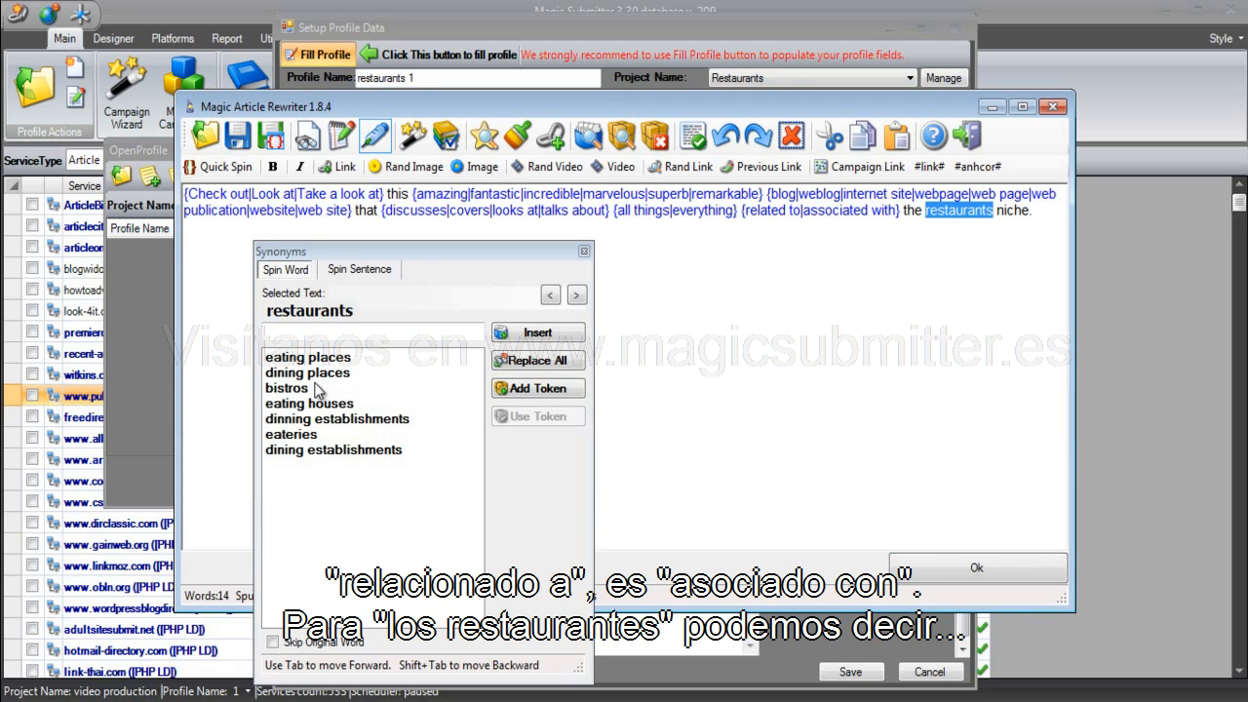
click(346, 449)
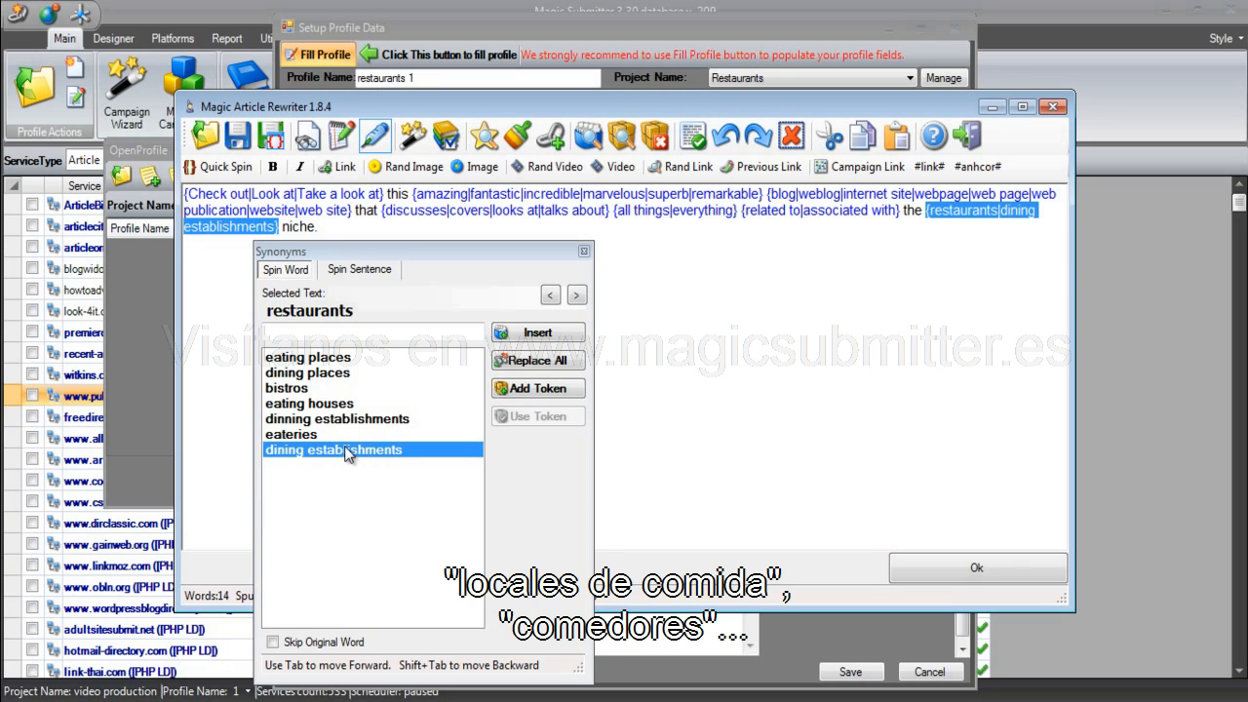
click(334, 360)
click(332, 373)
Add "industry" and "field" as spin synonyms for "niche" and return the spun description to the profile form
key(Tab)
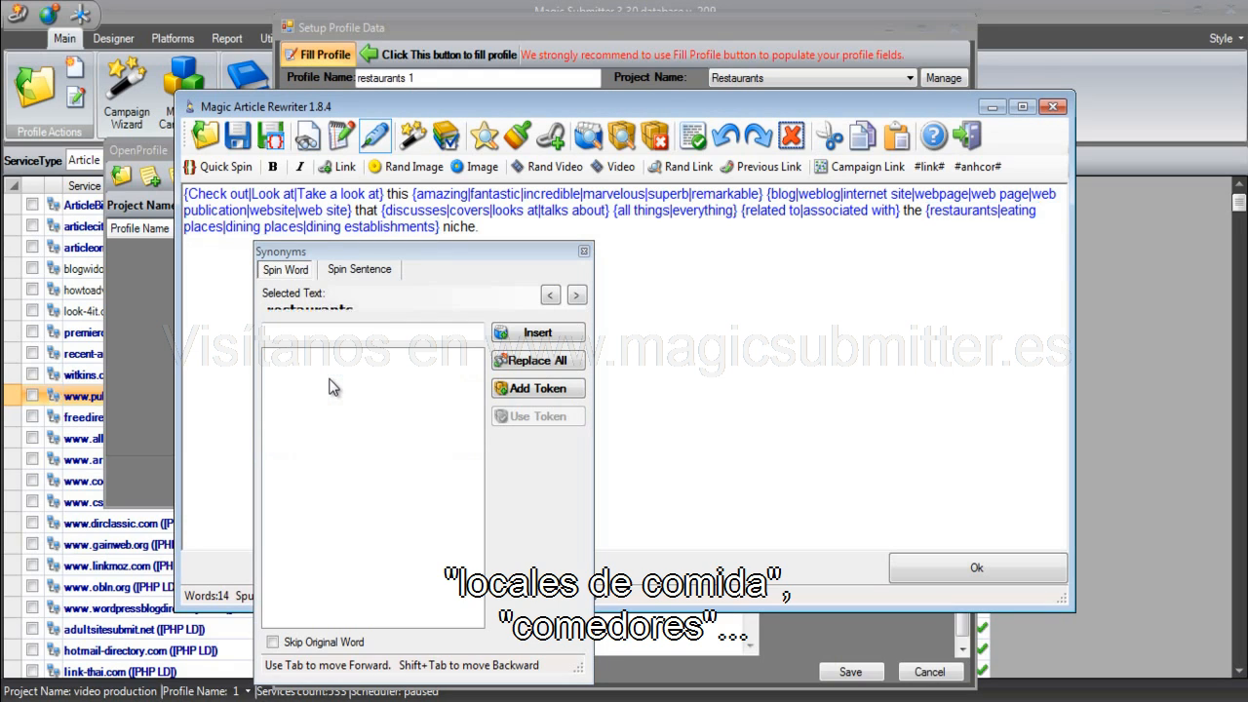
click(318, 359)
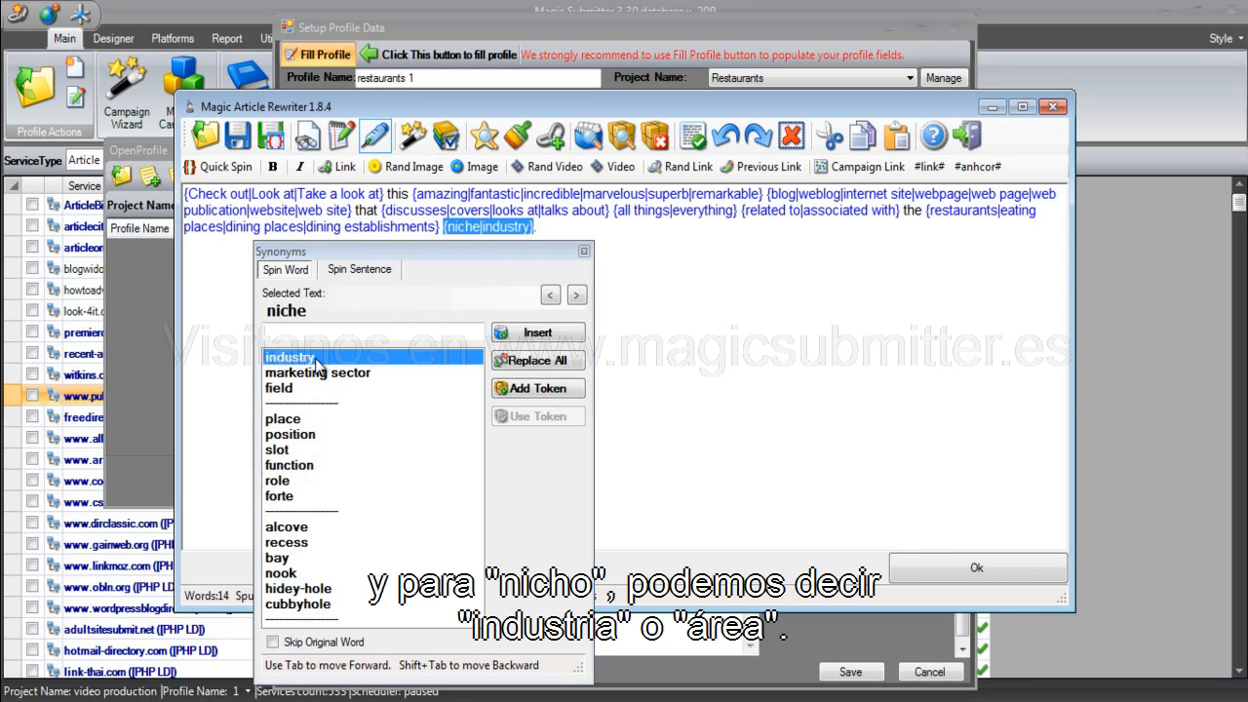
click(304, 390)
click(584, 252)
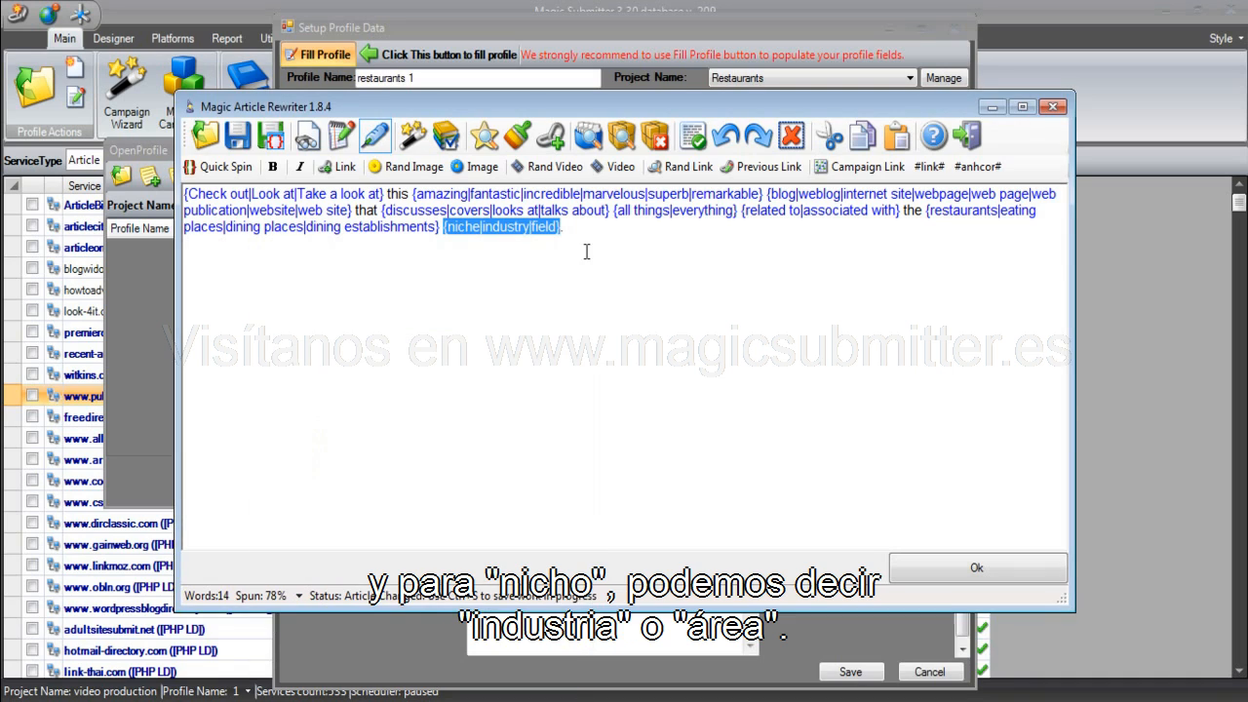
click(644, 273)
click(931, 567)
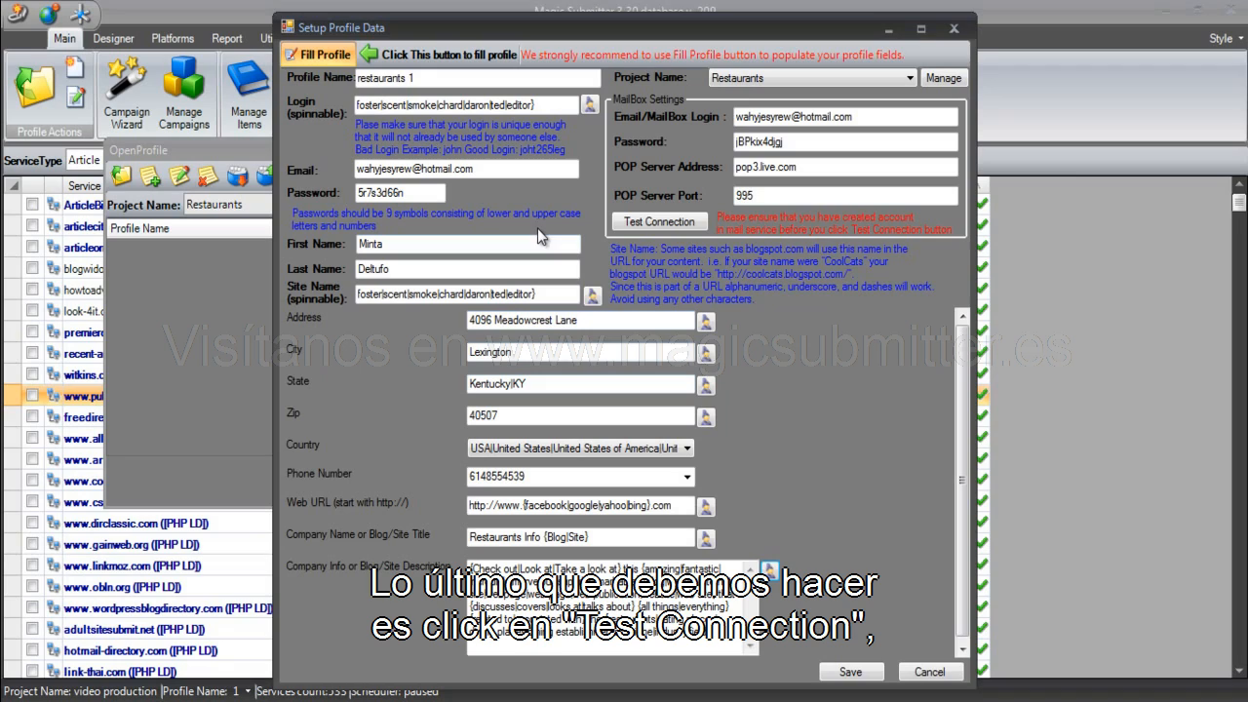
Test the profile's mailbox connection and check the POP server port in the mailbox settings
click(633, 225)
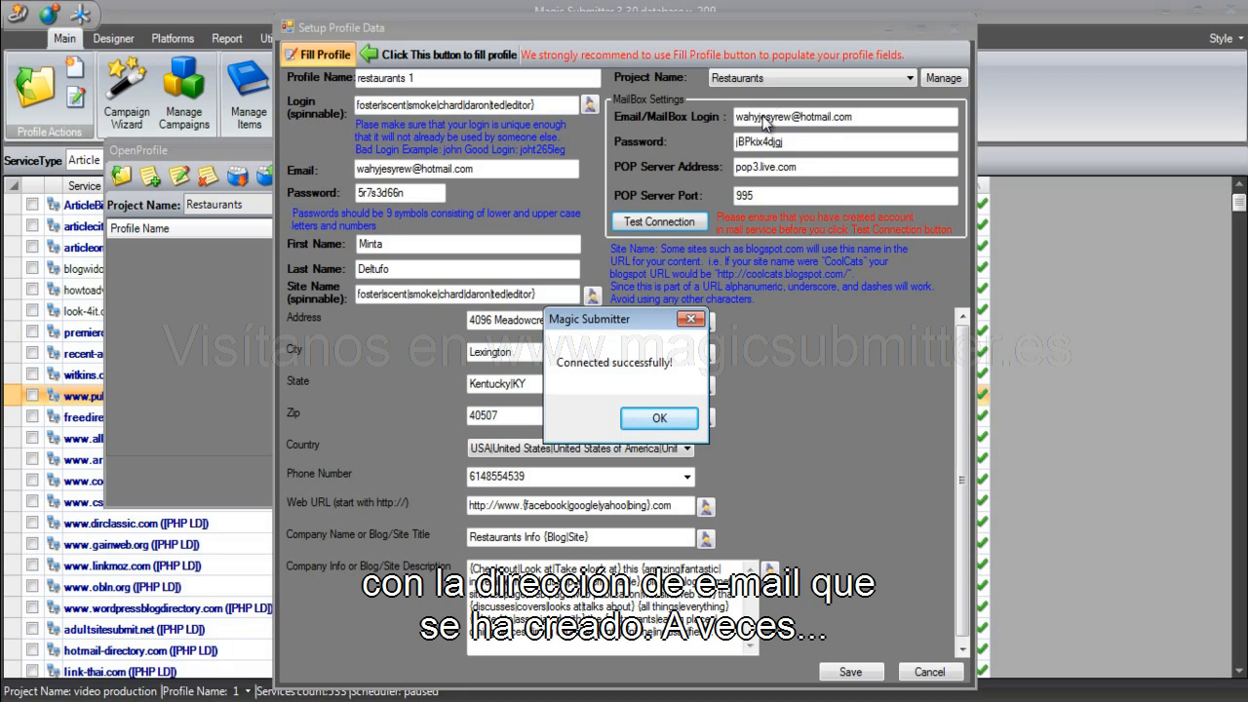
click(669, 420)
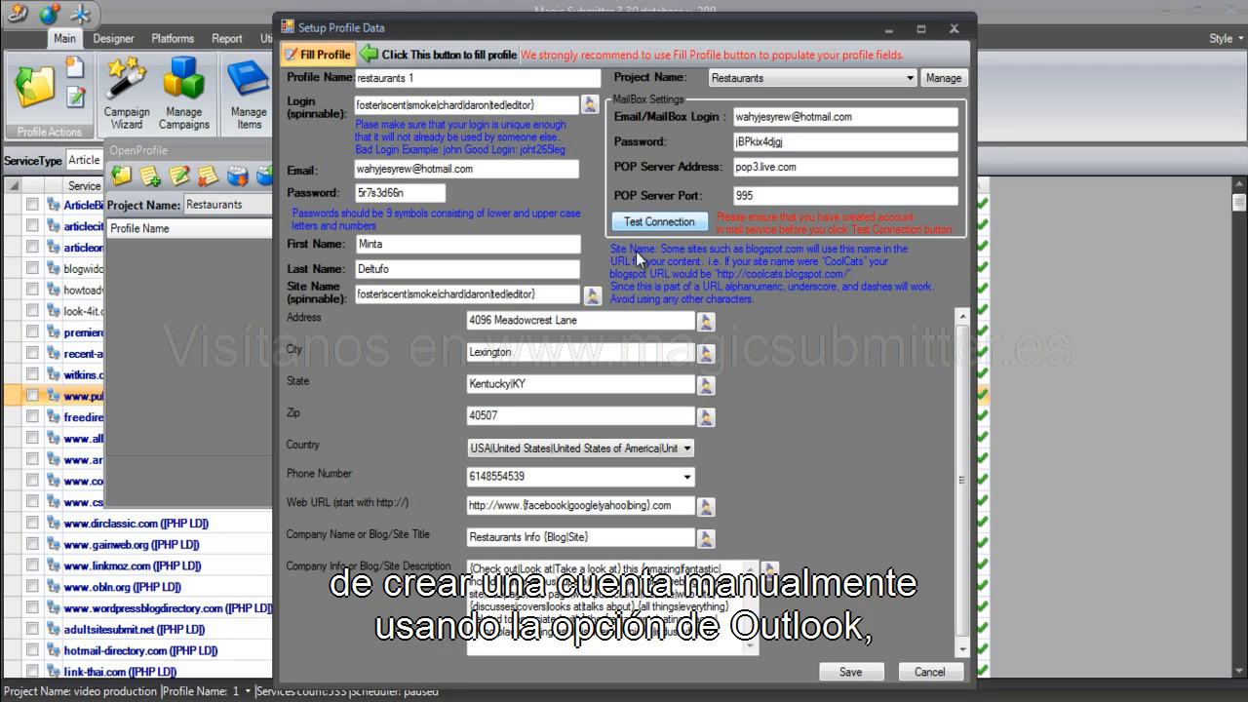
click(640, 419)
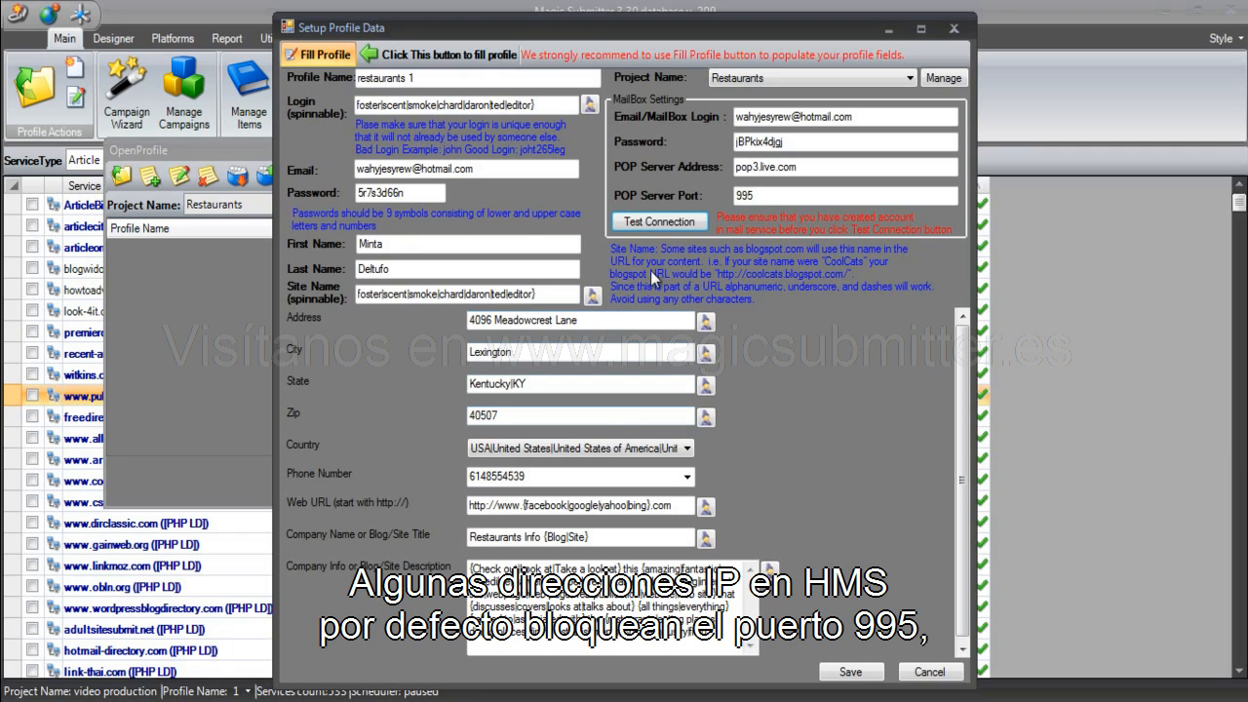
double_click(767, 195)
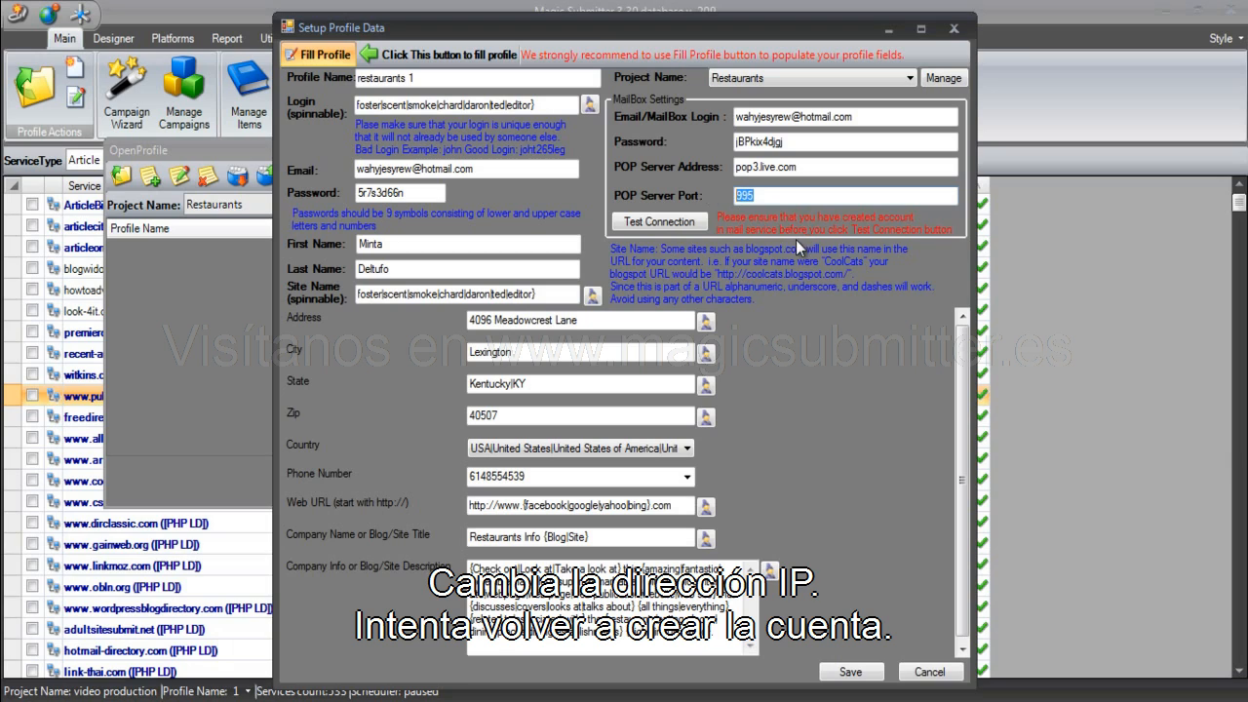
Save the profile and open "restaurants 1" from the Restaurants project
click(850, 671)
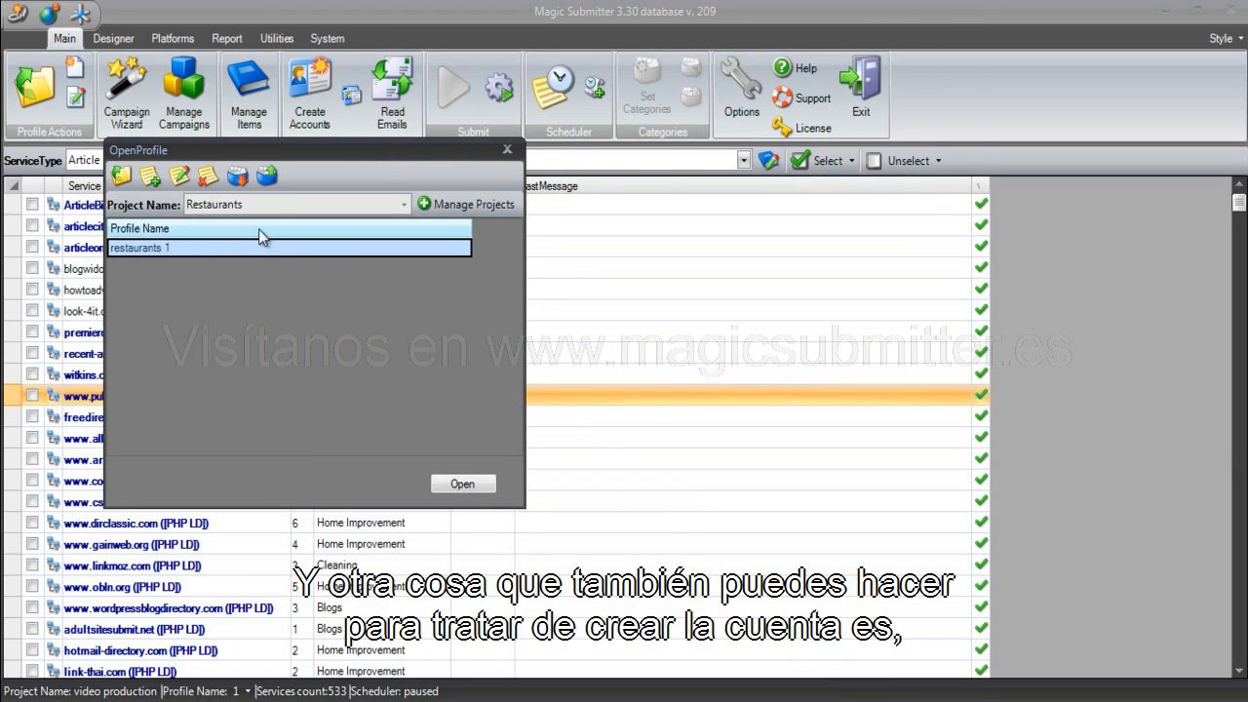
double_click(186, 249)
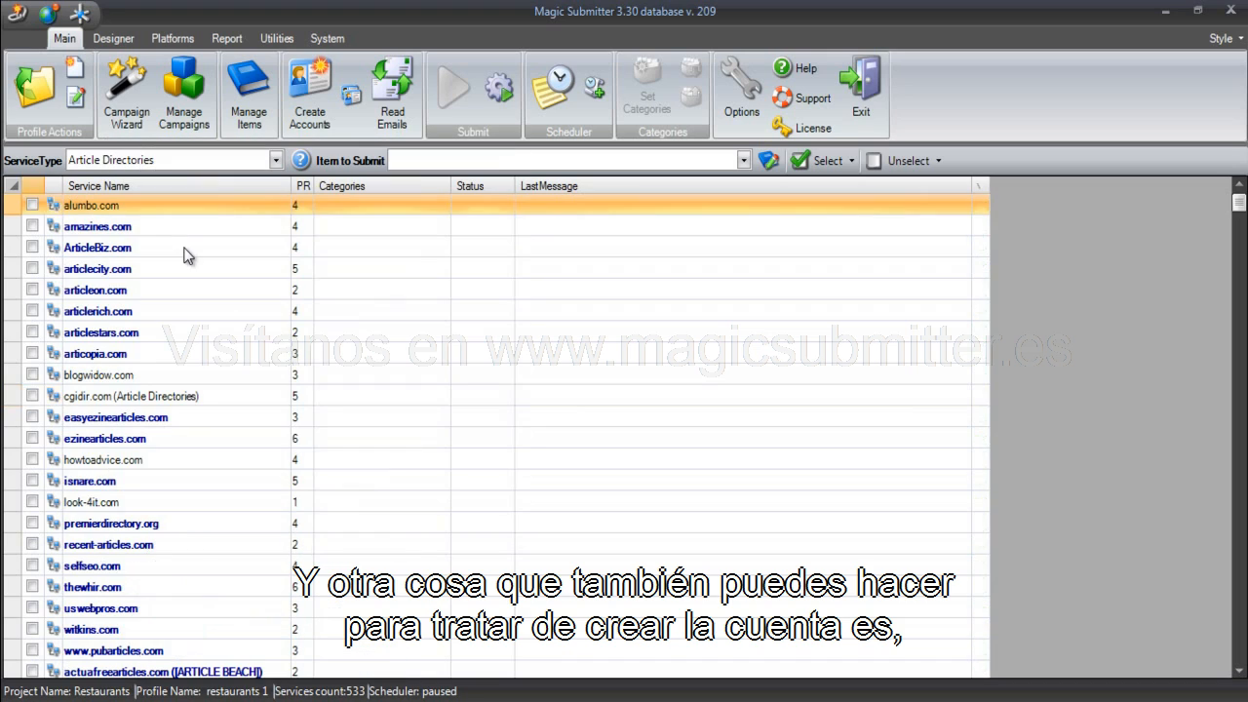
click(41, 87)
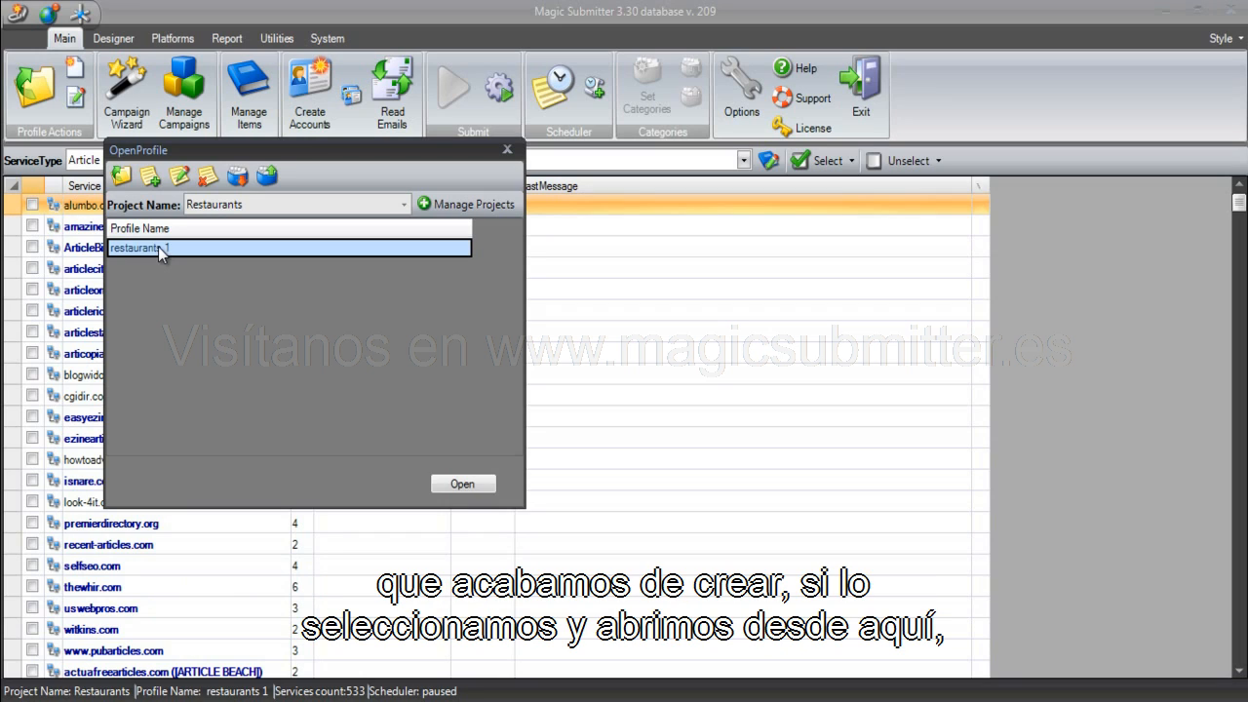
click(459, 485)
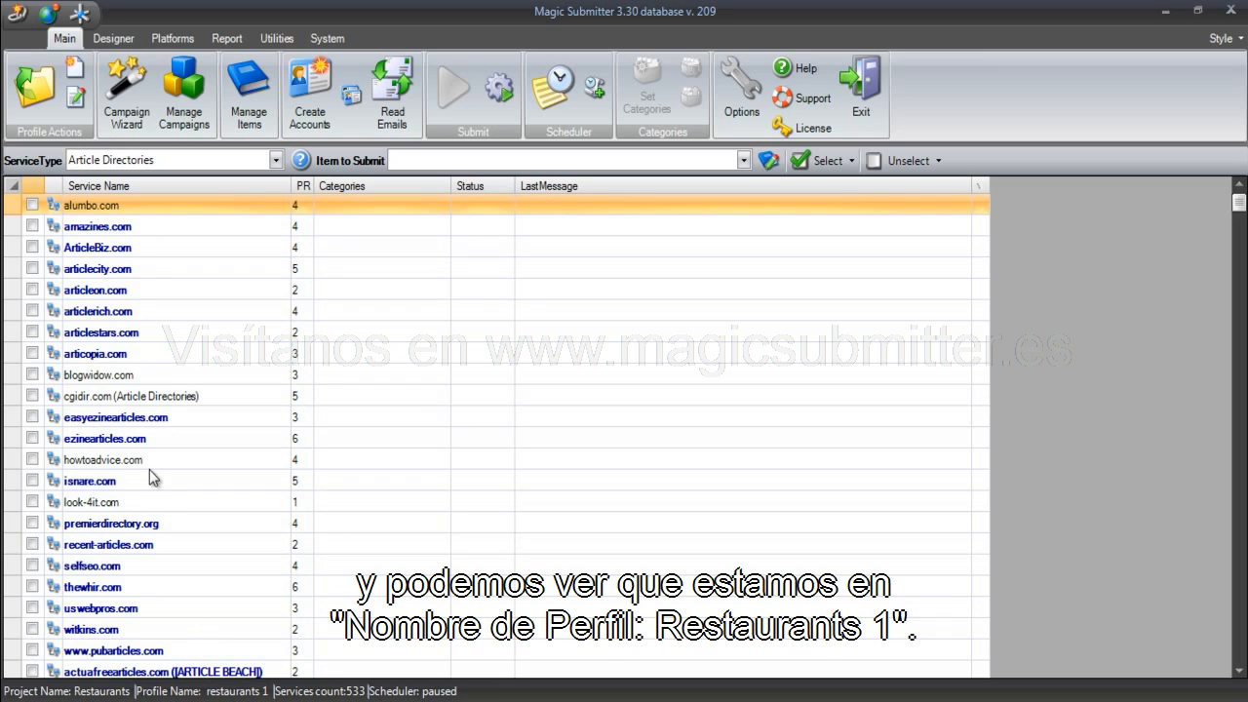
Switch the service type to Mail Services and select outlook.com for account creation
click(177, 156)
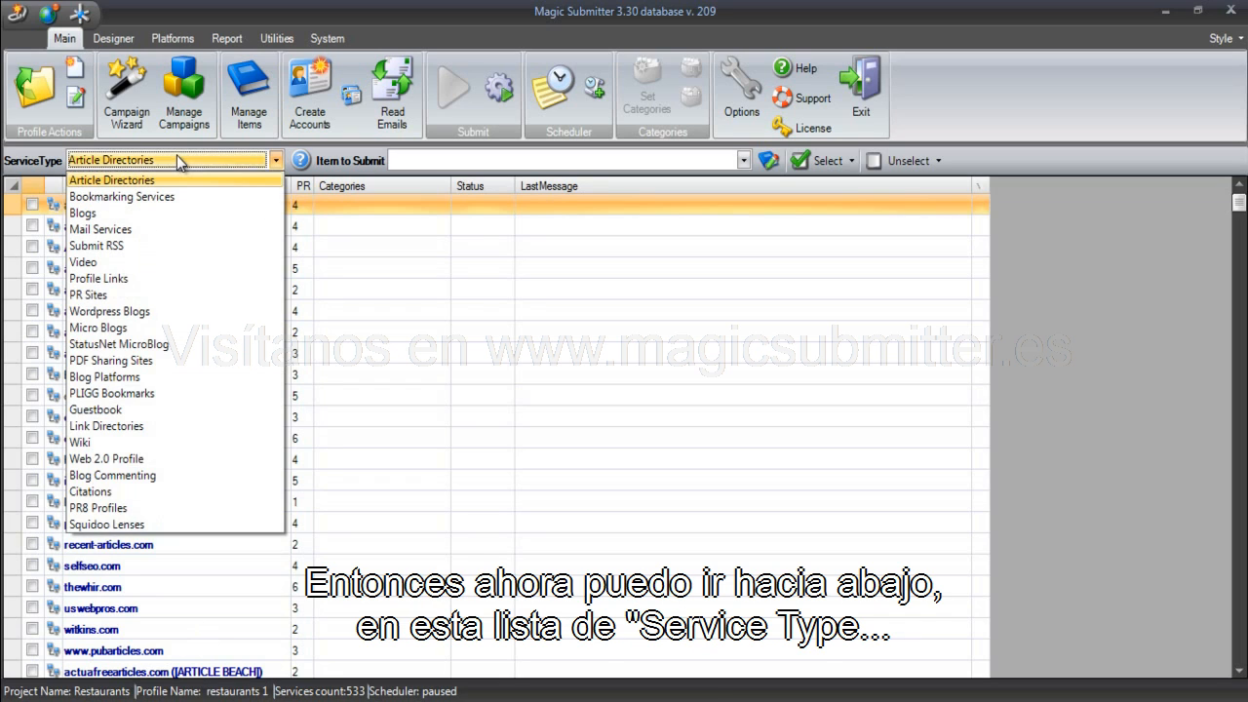
click(137, 231)
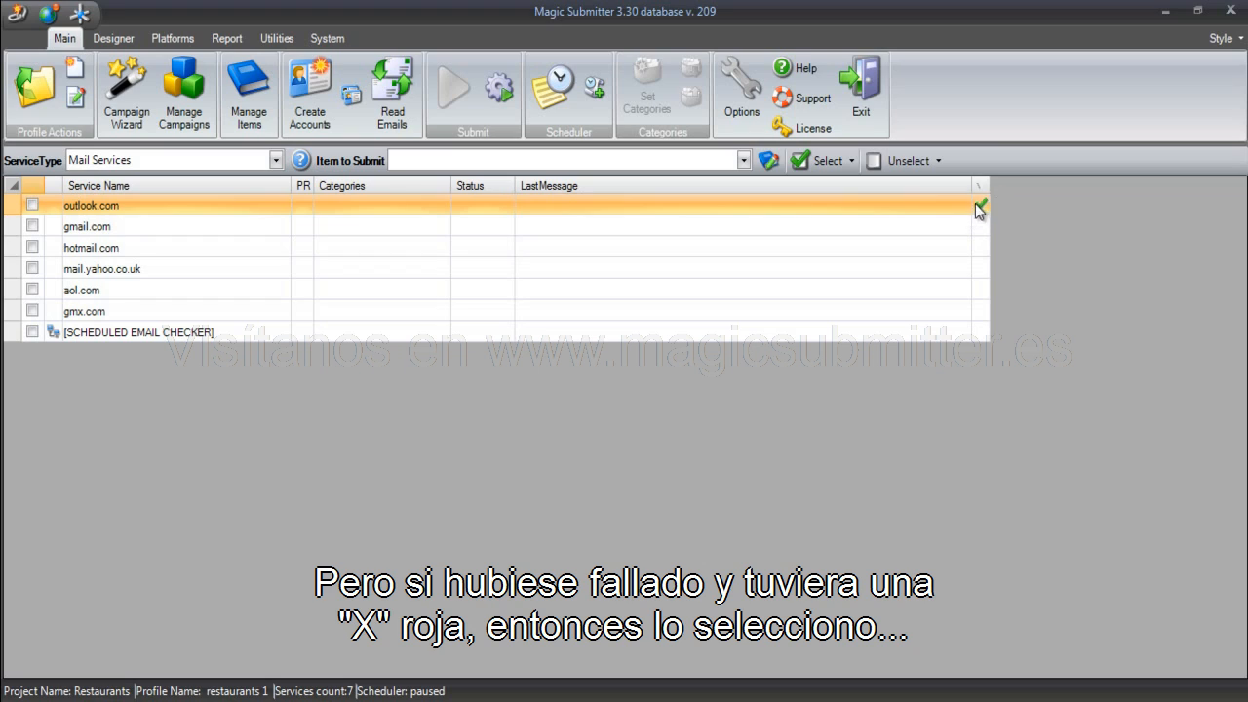
click(32, 205)
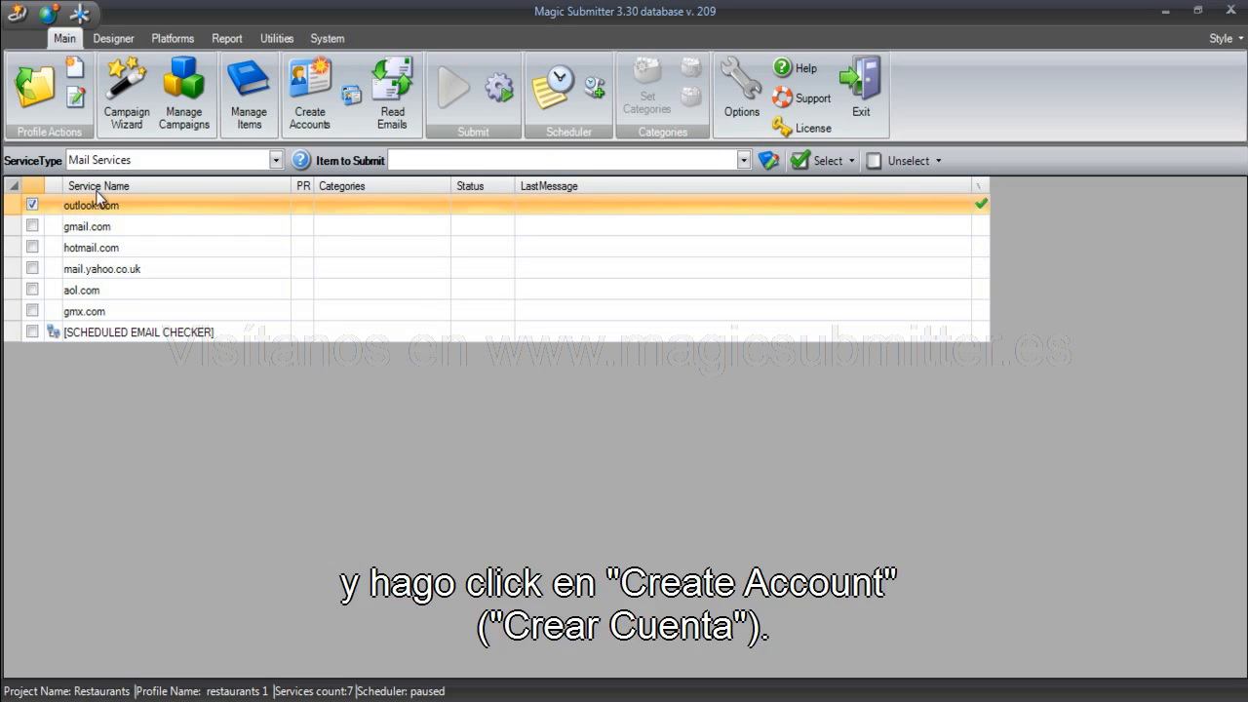